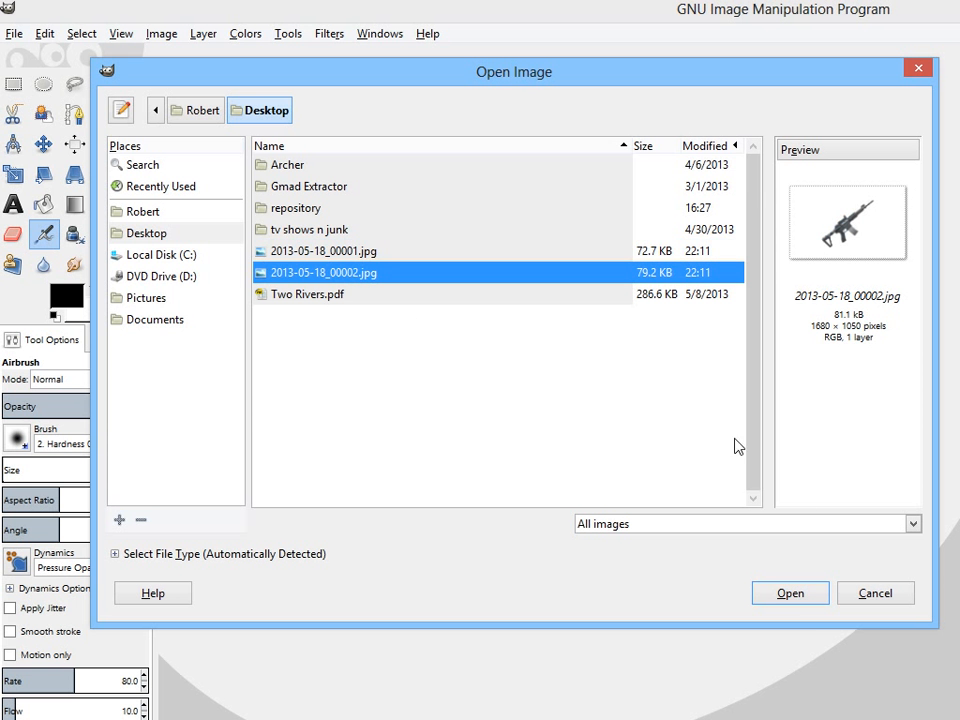
# - Open 2013-05-18_00002.jpg and draw a rectangular selection of about 858 × 803 px around the whole rifle
pyautogui.click(797, 597)
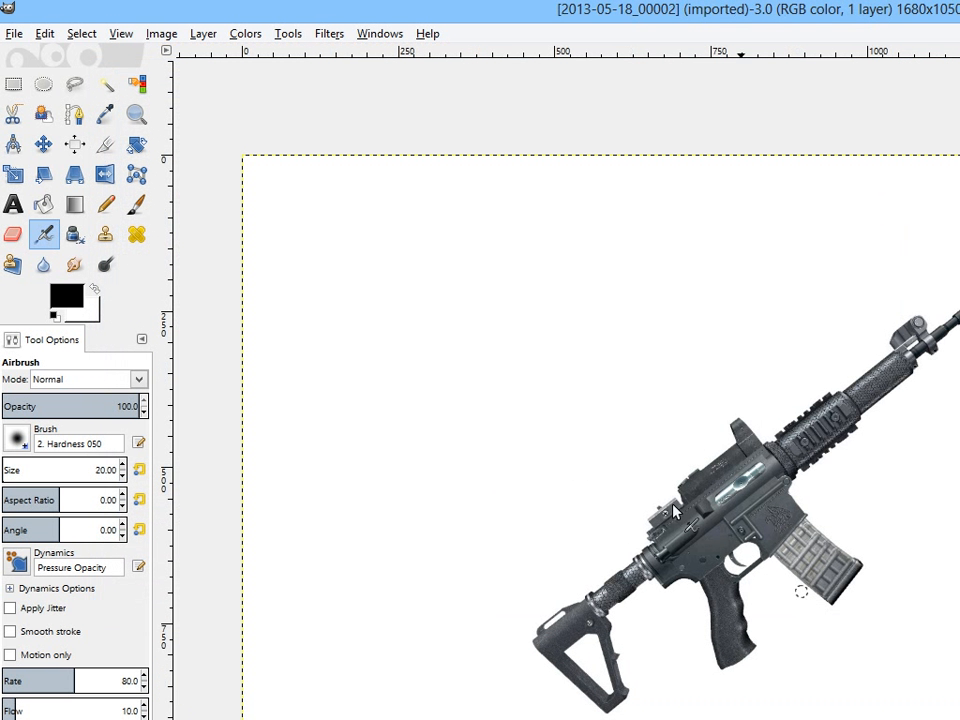
pyautogui.click(14, 84)
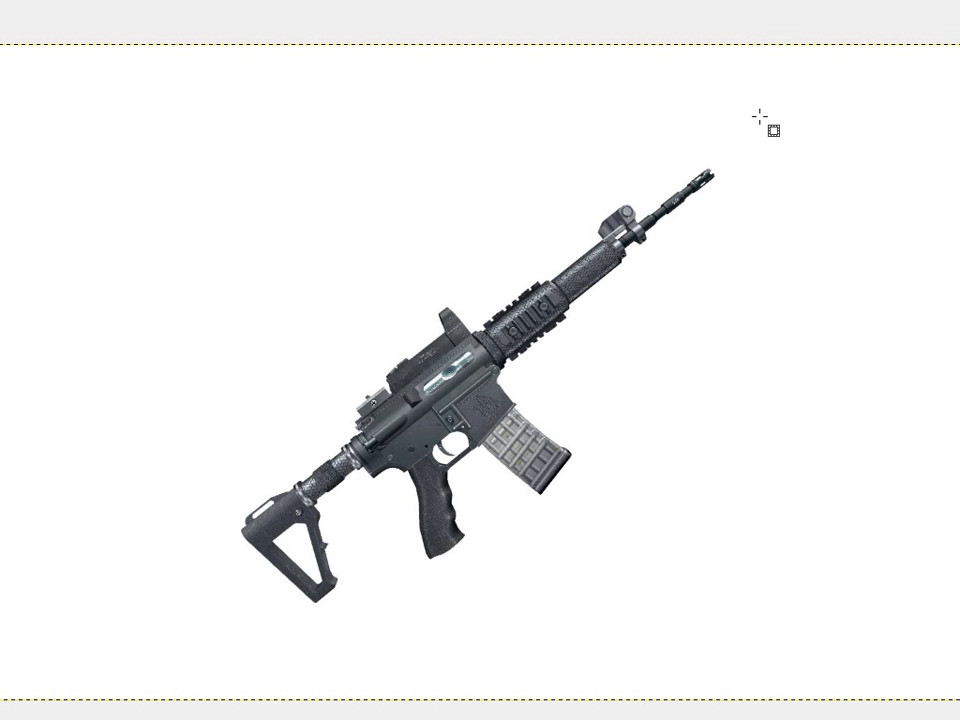
pyautogui.moveTo(750, 121); pyautogui.dragTo(214, 621)
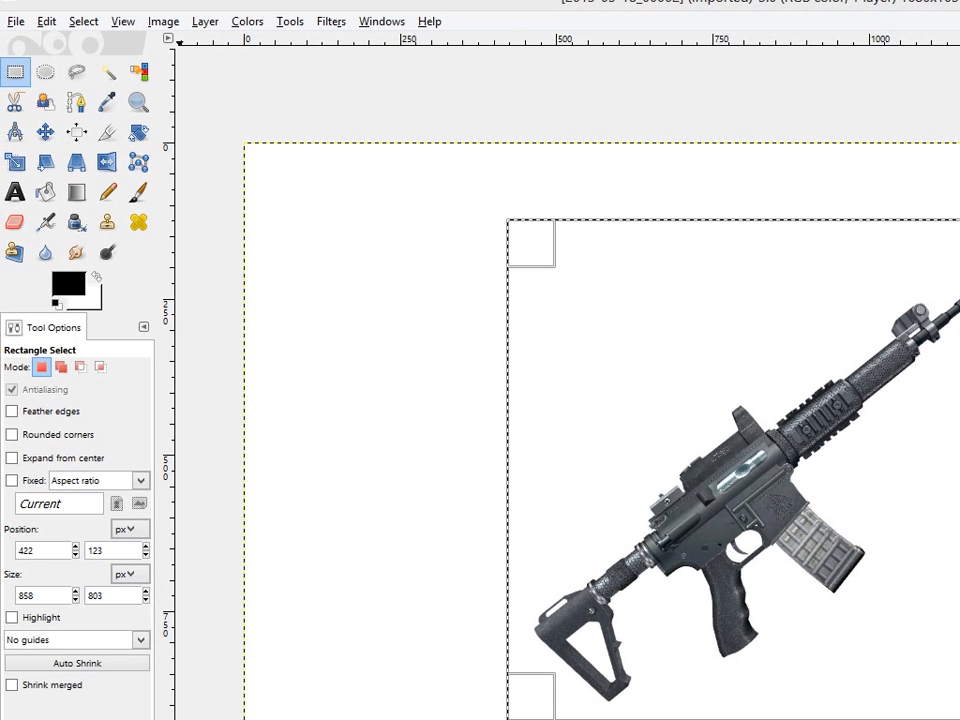
# - Create a new blank image 256 px wide and 256 px high
pyautogui.click(15, 22)
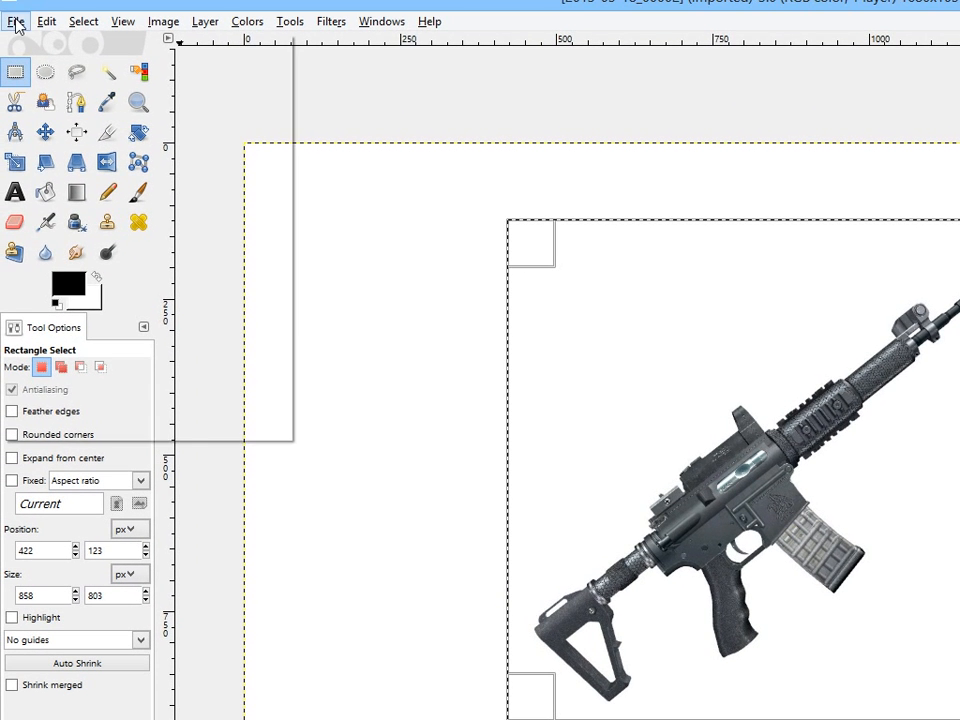
pyautogui.click(26, 40)
pyautogui.click(382, 410)
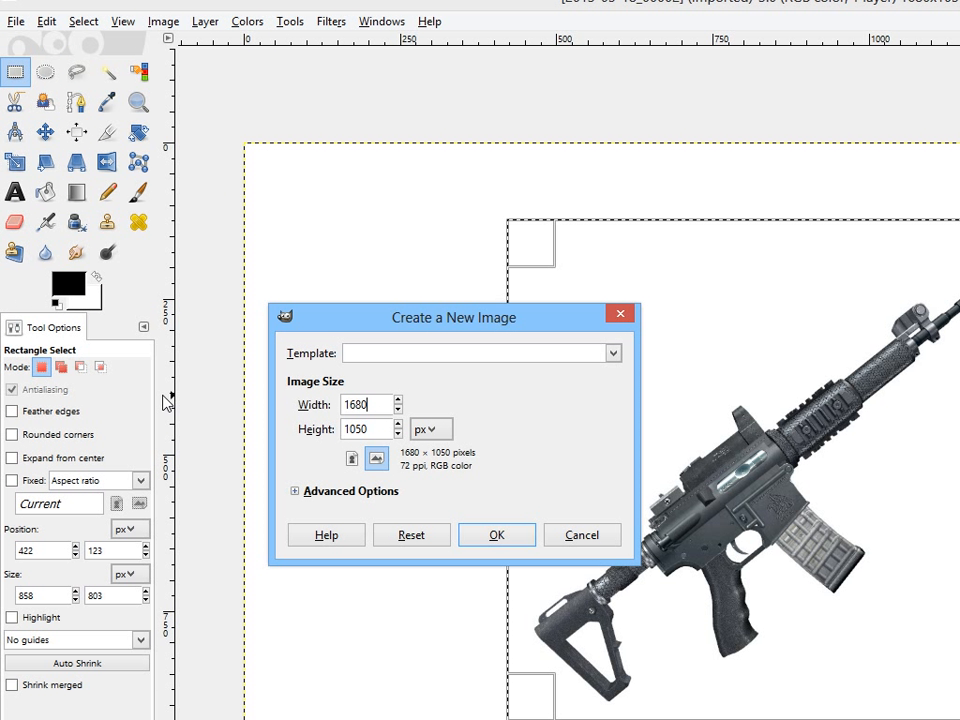
pyautogui.press('BackSpace')
pyautogui.write('25')
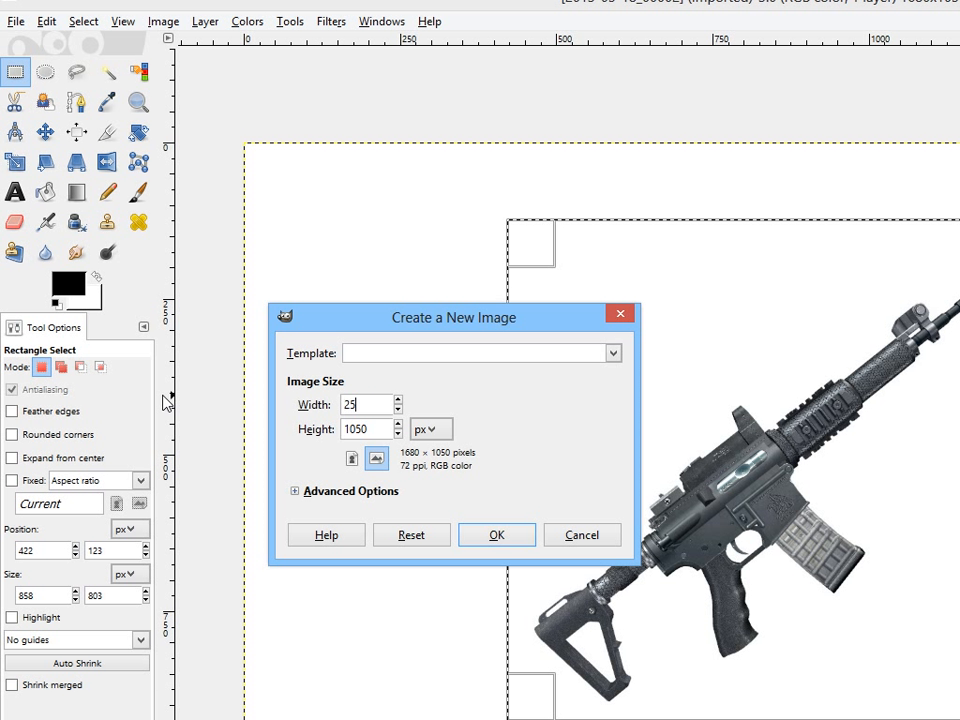
pyautogui.write('6')
pyautogui.press('Tab')
pyautogui.write('256')
pyautogui.press('Return')
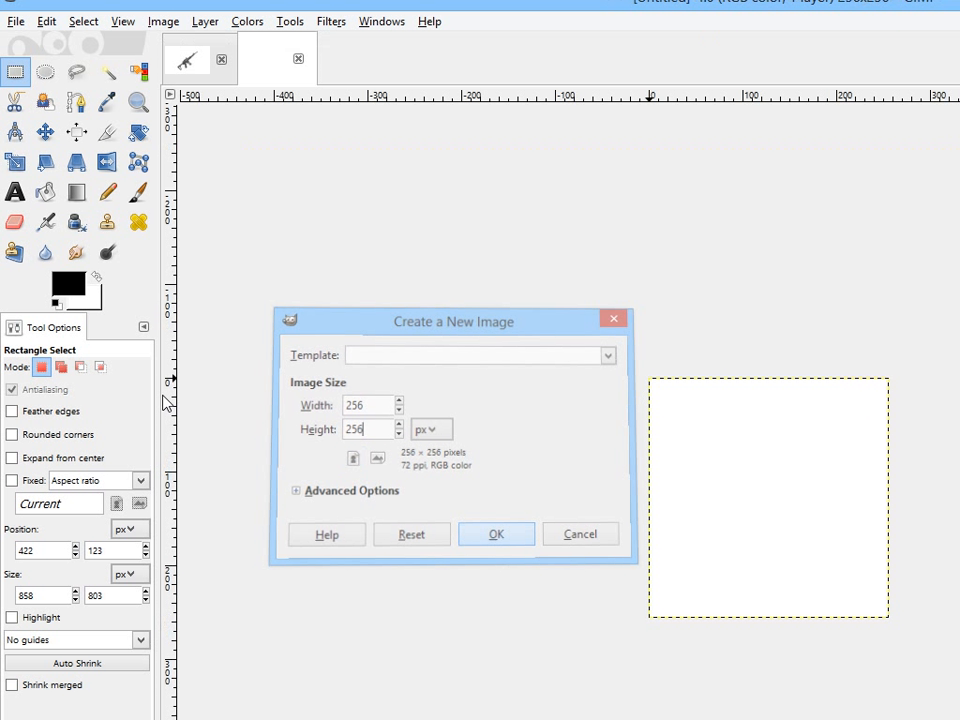
# - Paste the copied rifle into the new image and scale it proportionally to about 285 × 267 px to fit the canvas
pyautogui.hotkey('ctrl', 'v')
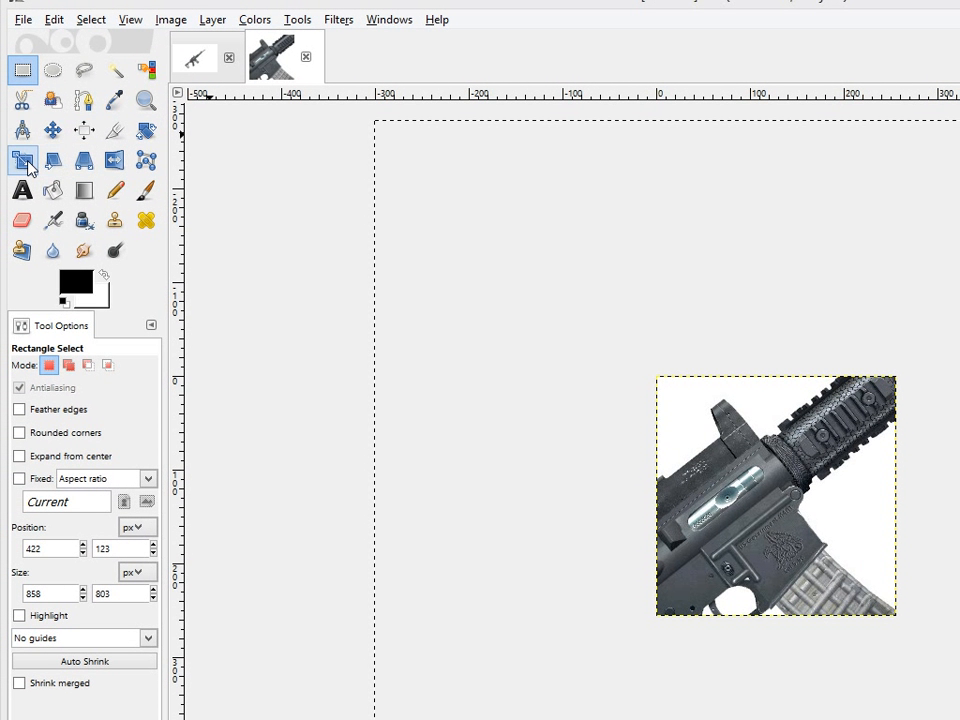
pyautogui.click(24, 160)
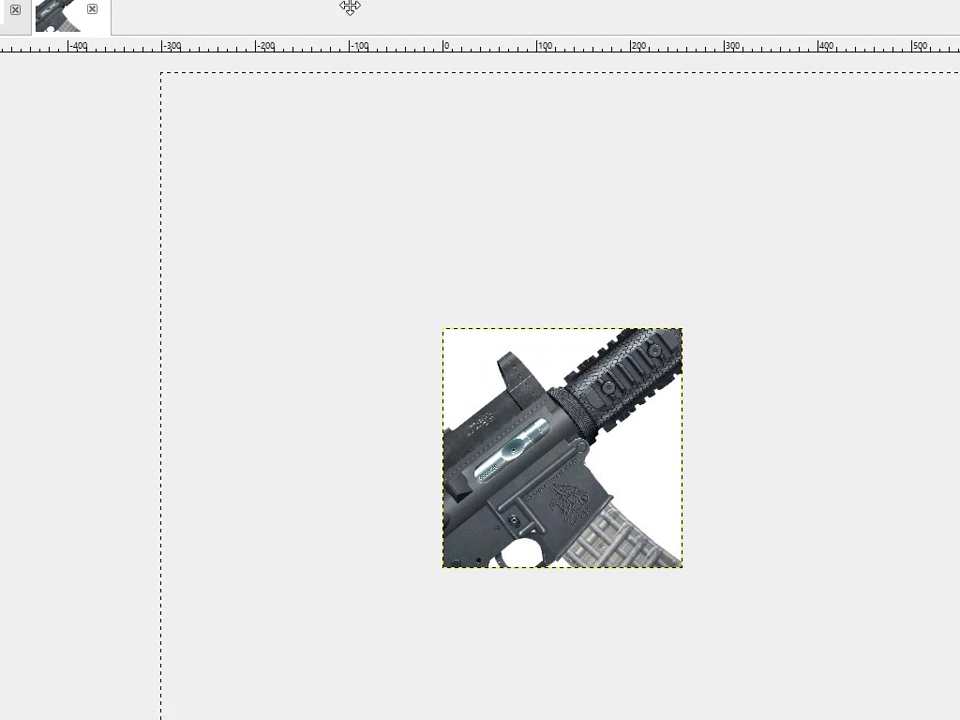
pyautogui.click(565, 262)
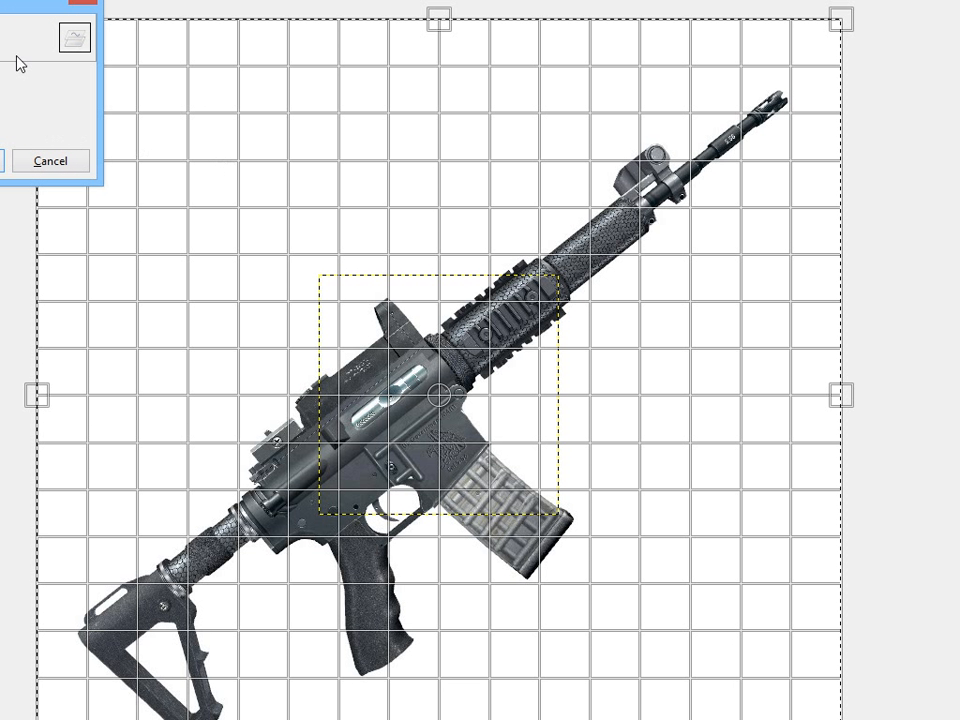
pyautogui.moveTo(0, 7); pyautogui.dragTo(469, 122)
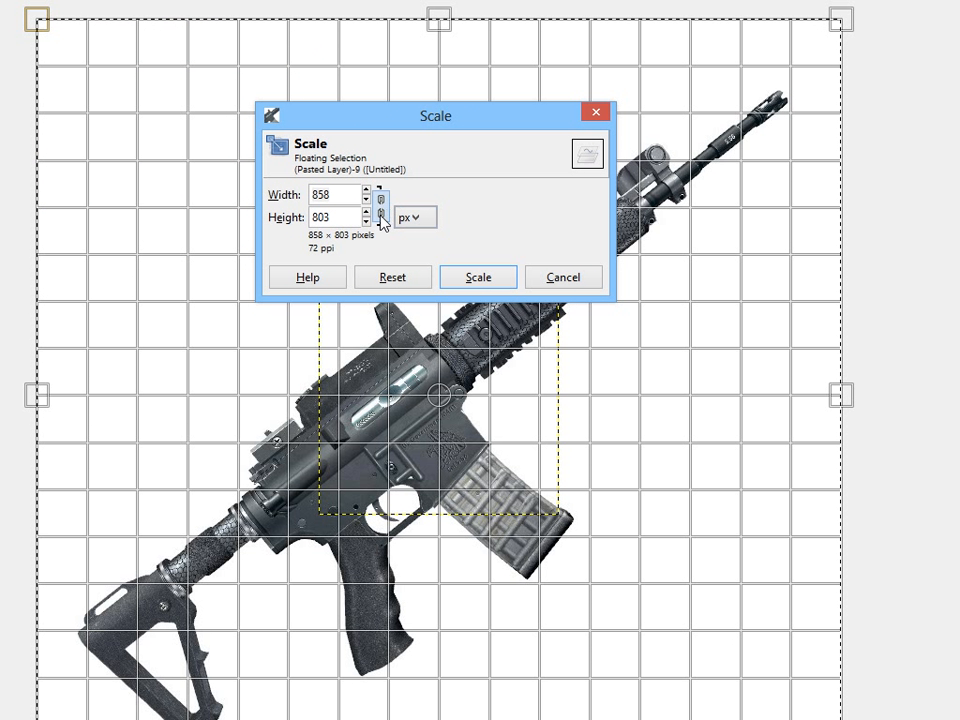
pyautogui.click(474, 281)
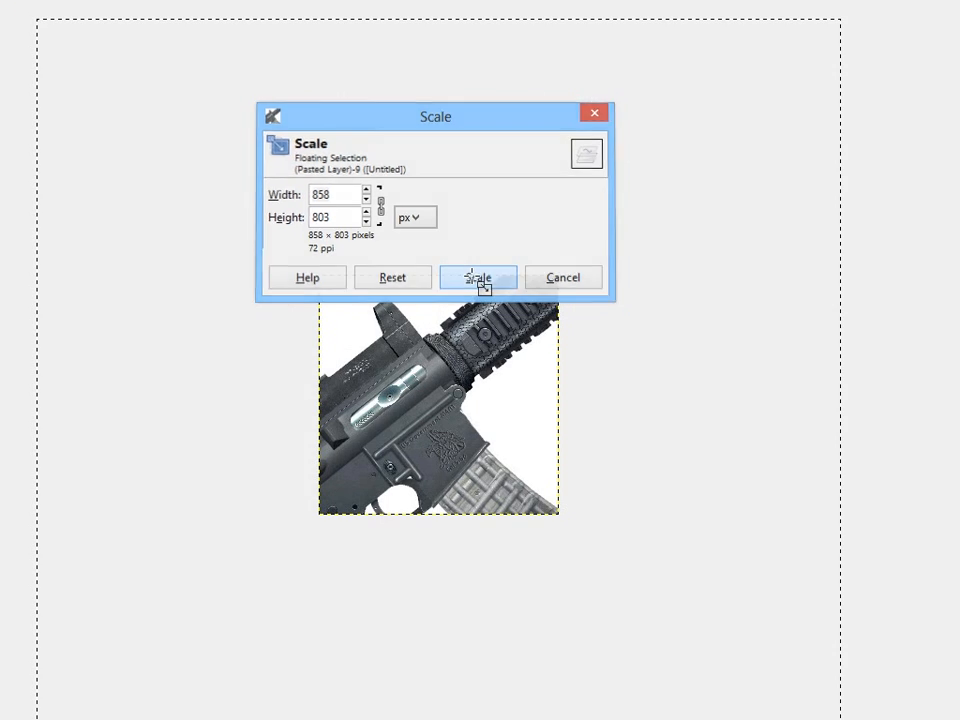
pyautogui.moveTo(221, 133); pyautogui.dragTo(491, 414)
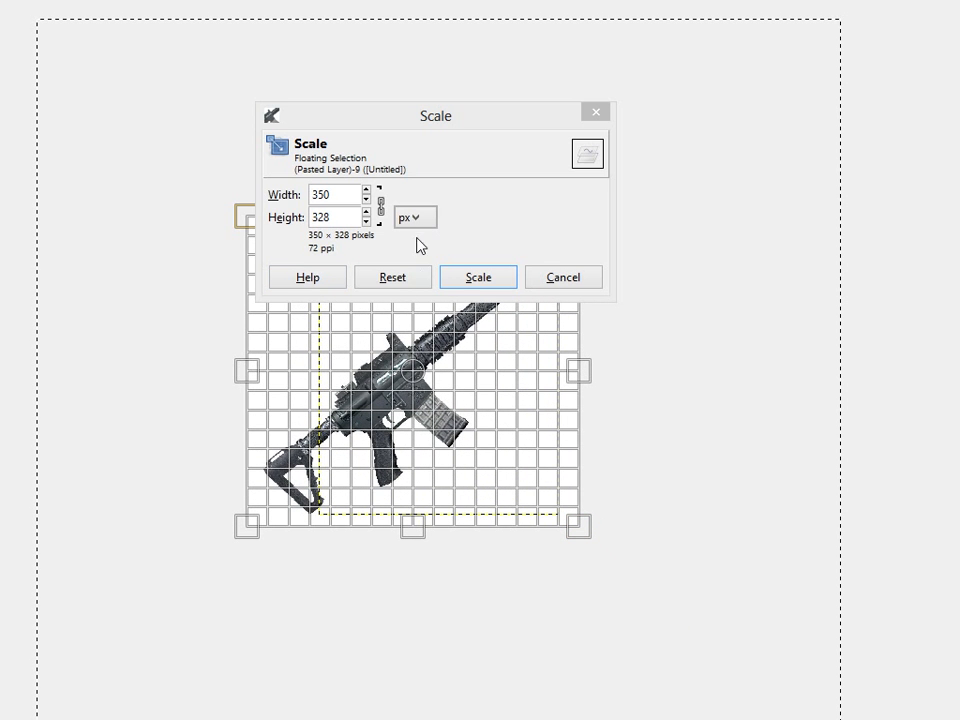
pyautogui.moveTo(442, 127); pyautogui.dragTo(332, 21)
pyautogui.moveTo(339, 261); pyautogui.dragTo(385, 336)
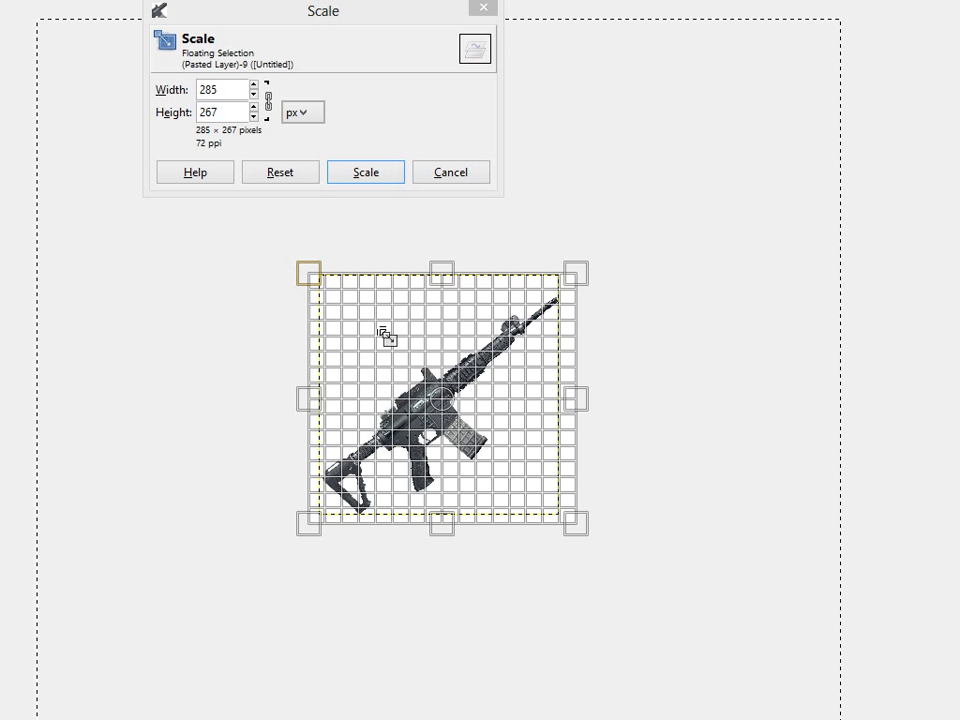
pyautogui.click(372, 178)
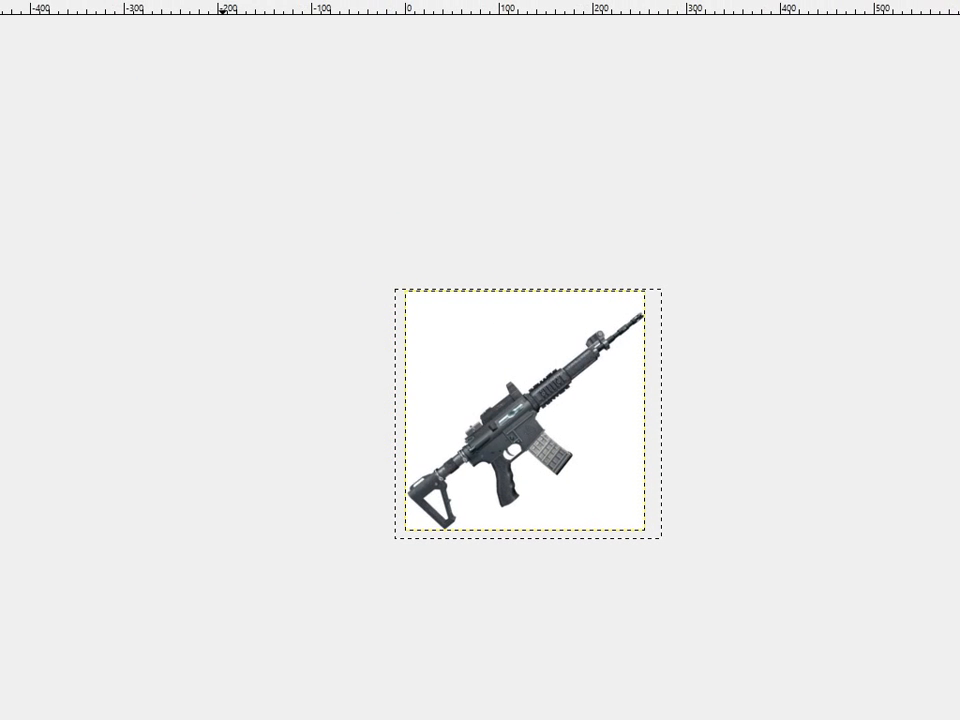
# - Move the pasted rifle up and left to bring the muzzle inside the canvas, and rotate it by -2.40 degrees
pyautogui.click(16, 58)
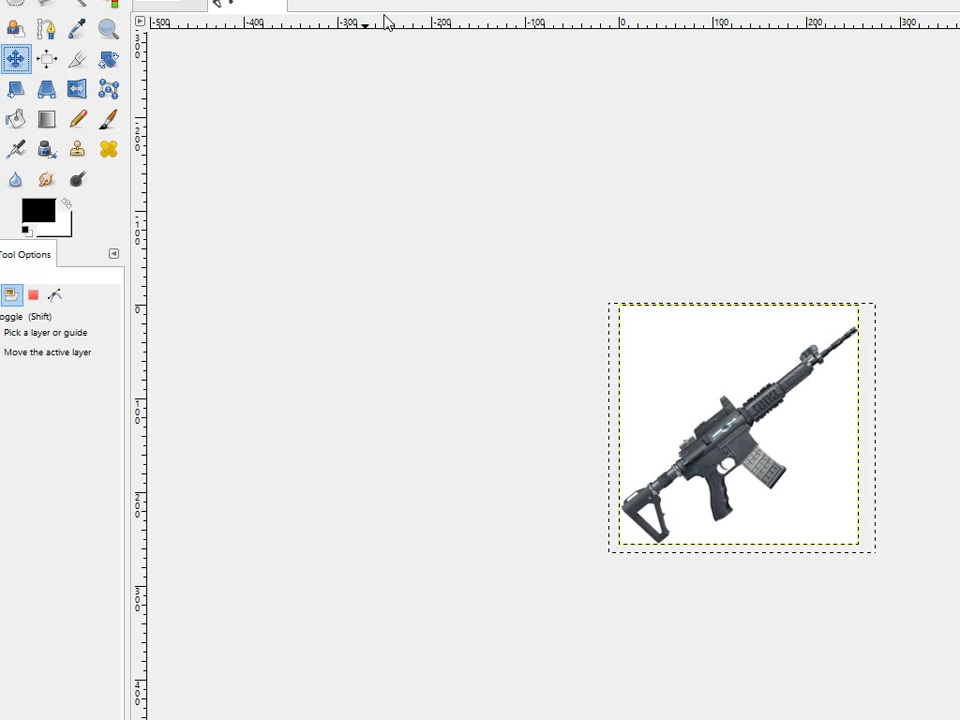
pyautogui.moveTo(690, 402); pyautogui.dragTo(638, 378)
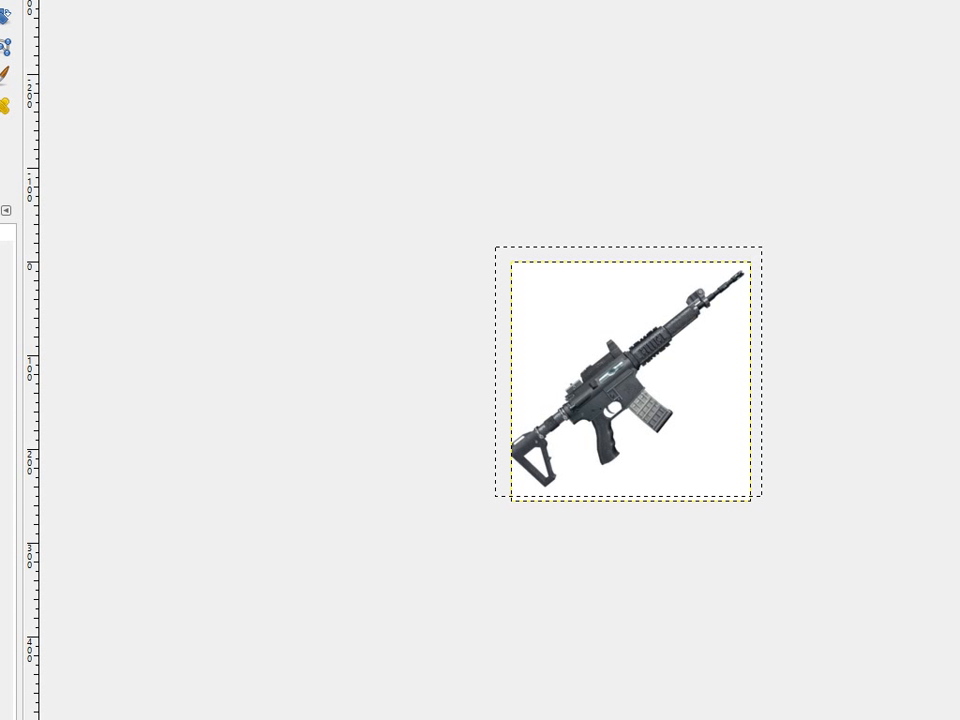
pyautogui.click(2, 16)
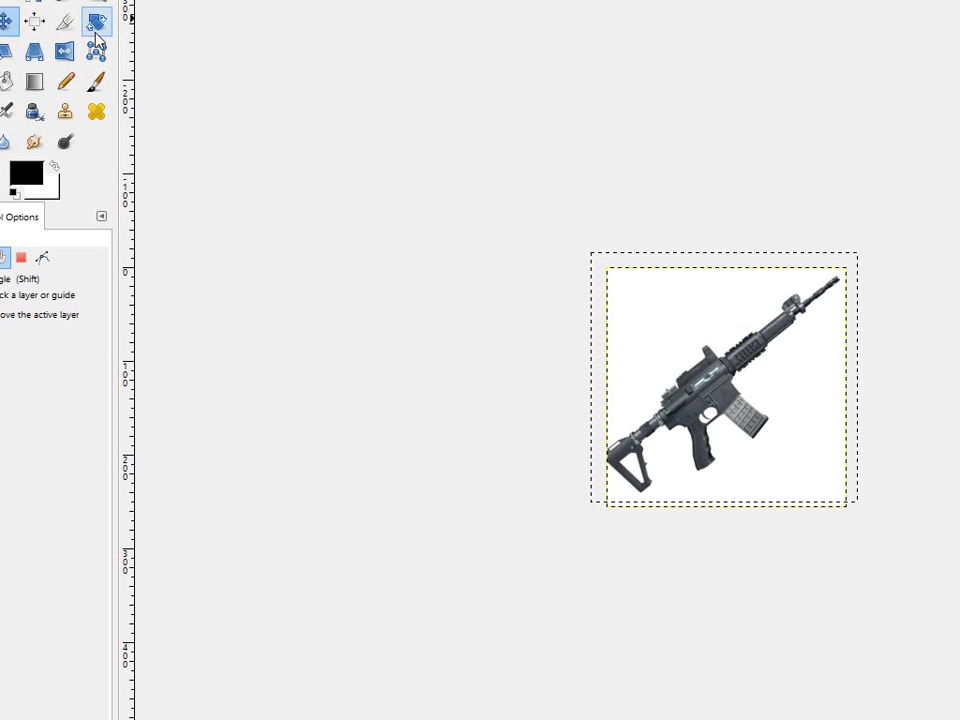
pyautogui.click(700, 447)
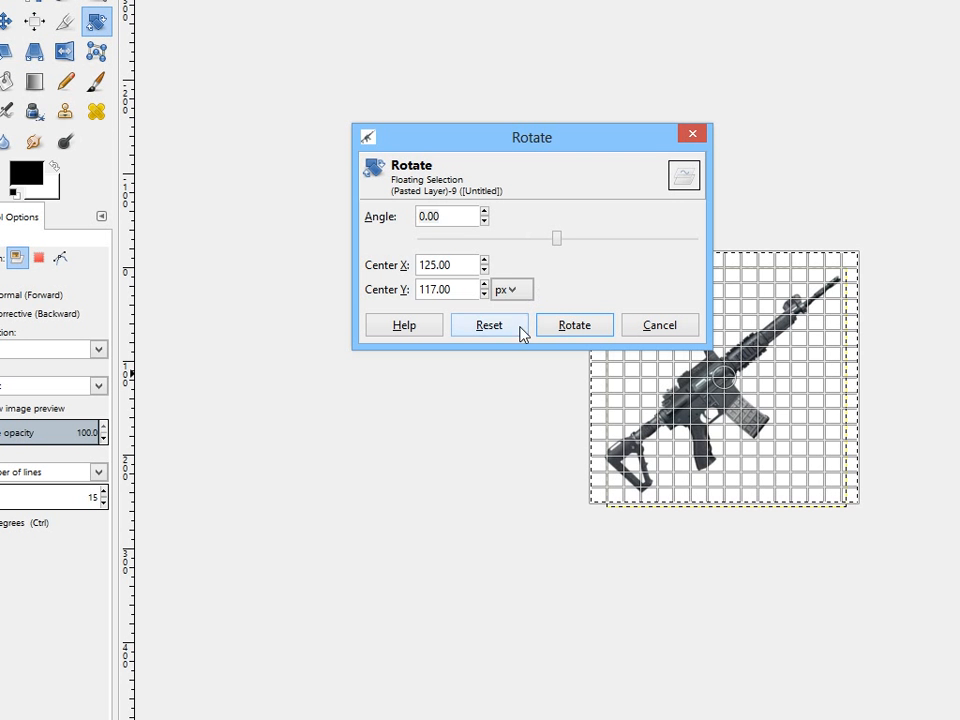
pyautogui.moveTo(568, 141); pyautogui.dragTo(447, 115)
pyautogui.moveTo(612, 462); pyautogui.dragTo(626, 484)
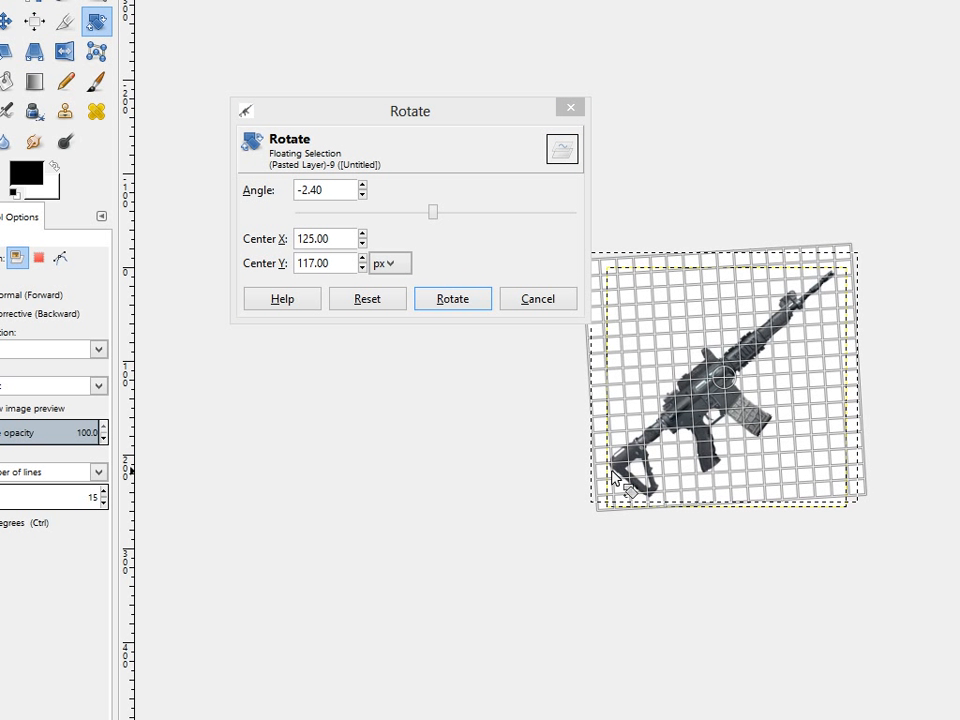
pyautogui.click(463, 301)
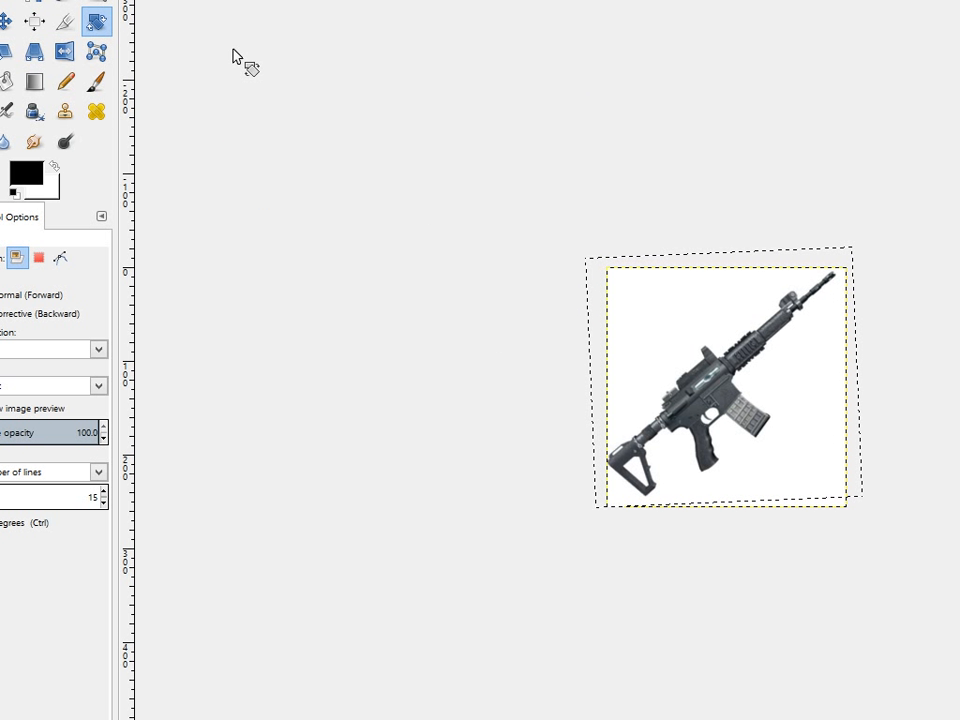
# - Reposition the rotated rifle so it lies fully inside the canvas, and anchor the floating selection
pyautogui.click(4, 30)
pyautogui.moveTo(782, 413); pyautogui.dragTo(780, 422)
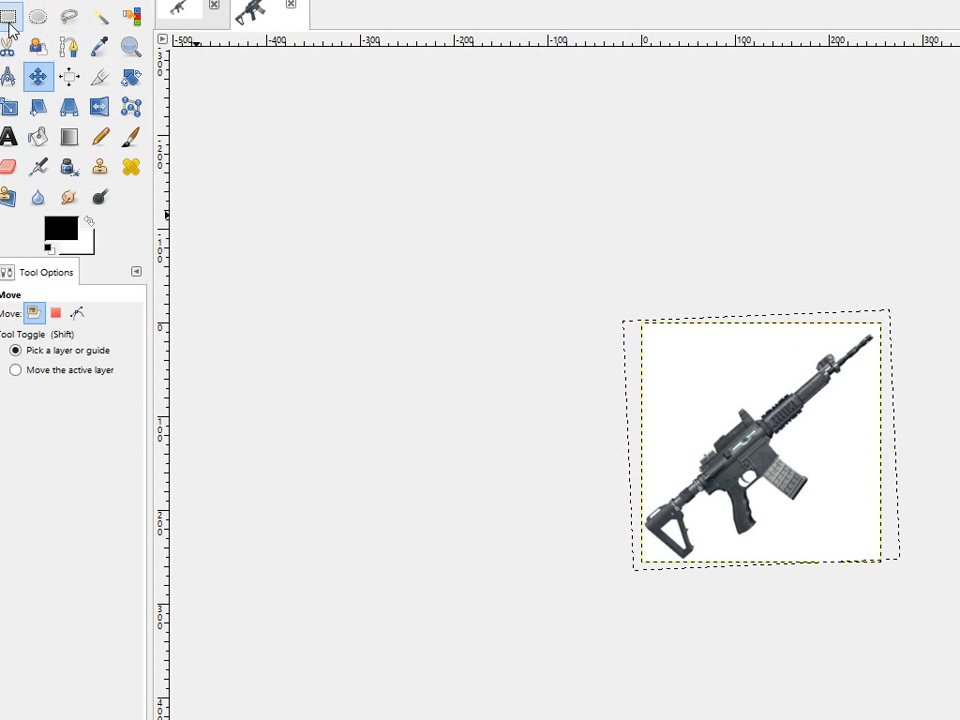
pyautogui.click(8, 20)
pyautogui.click(270, 87)
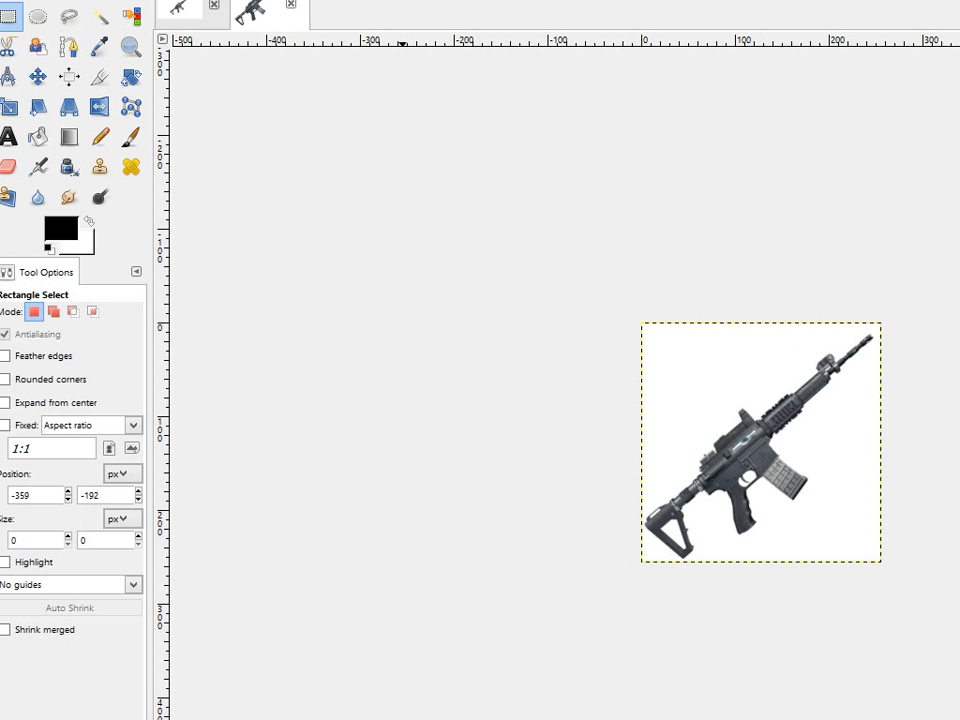
# - Fuzzy-select the white background plus the trigger-guard and stock openings in add mode, and invert the selection onto the rifle
pyautogui.click(101, 19)
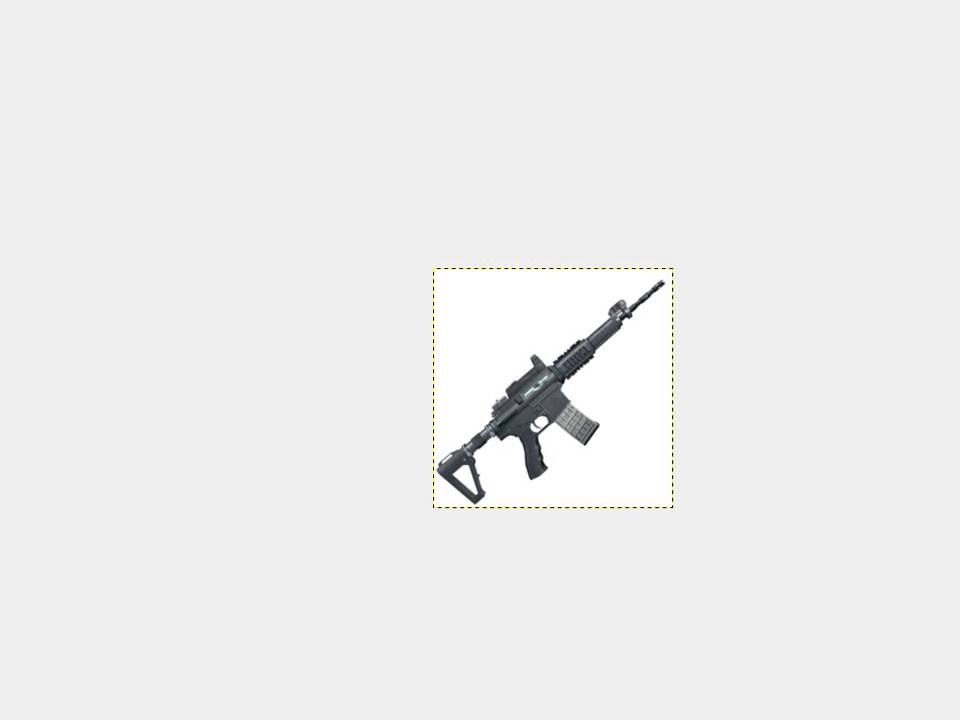
pyautogui.moveTo(377, 220); pyautogui.dragTo(728, 536)
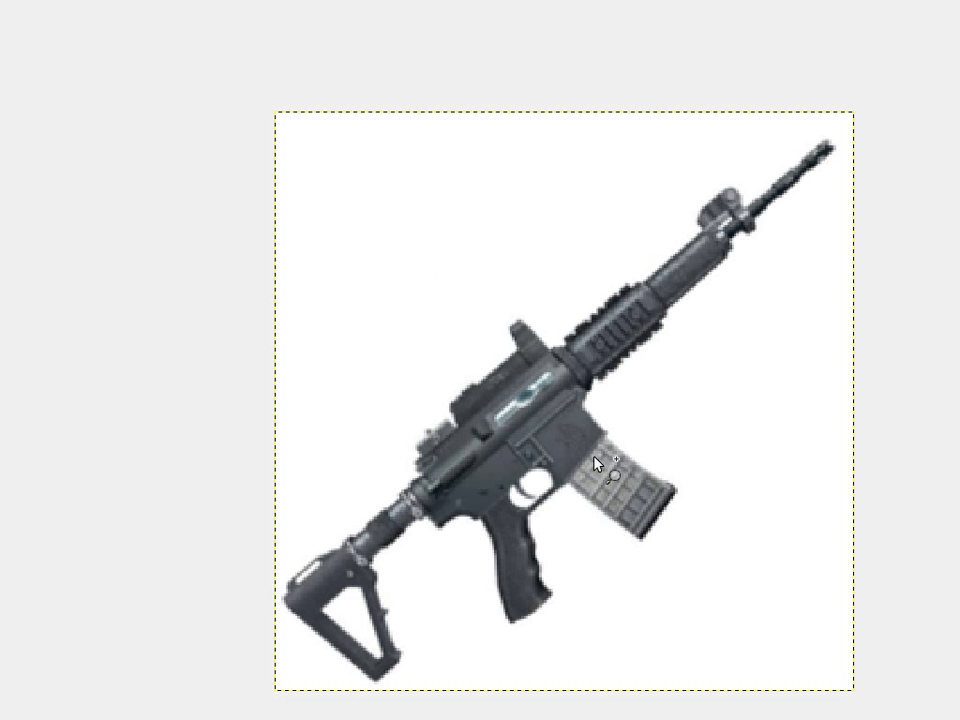
pyautogui.click(508, 227)
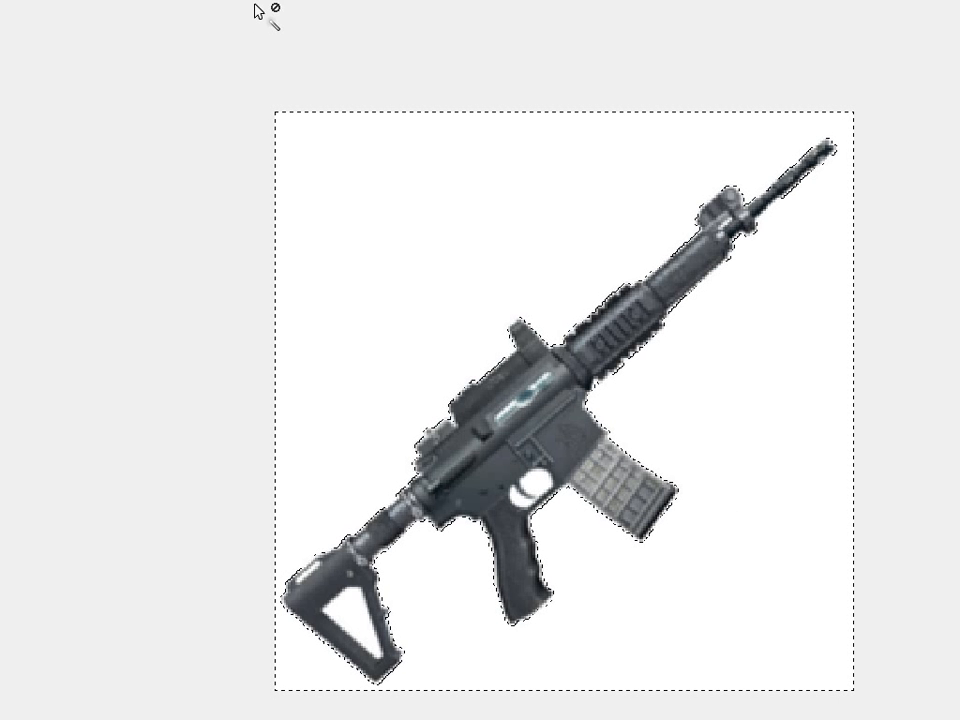
pyautogui.hotkey('ctrl', 'shift', 'a')
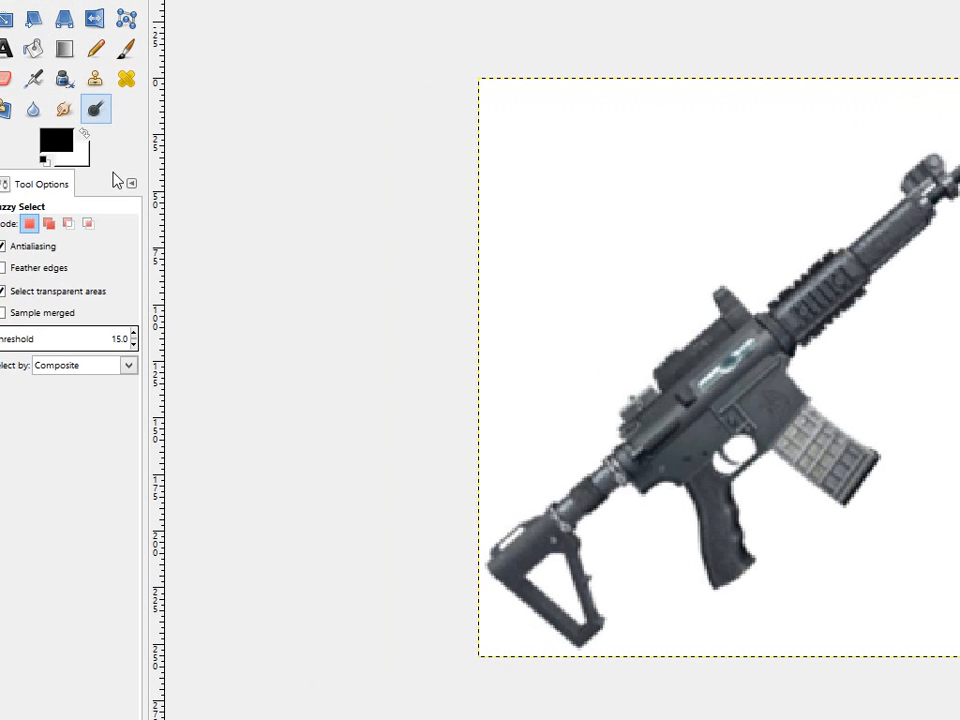
pyautogui.click(48, 223)
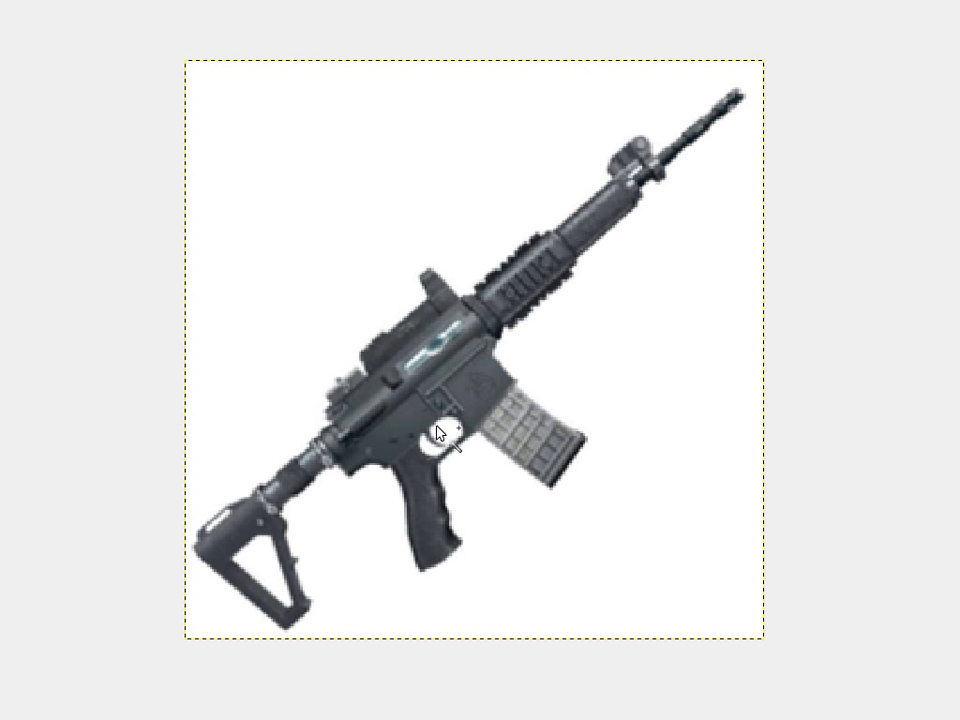
pyautogui.click(441, 437)
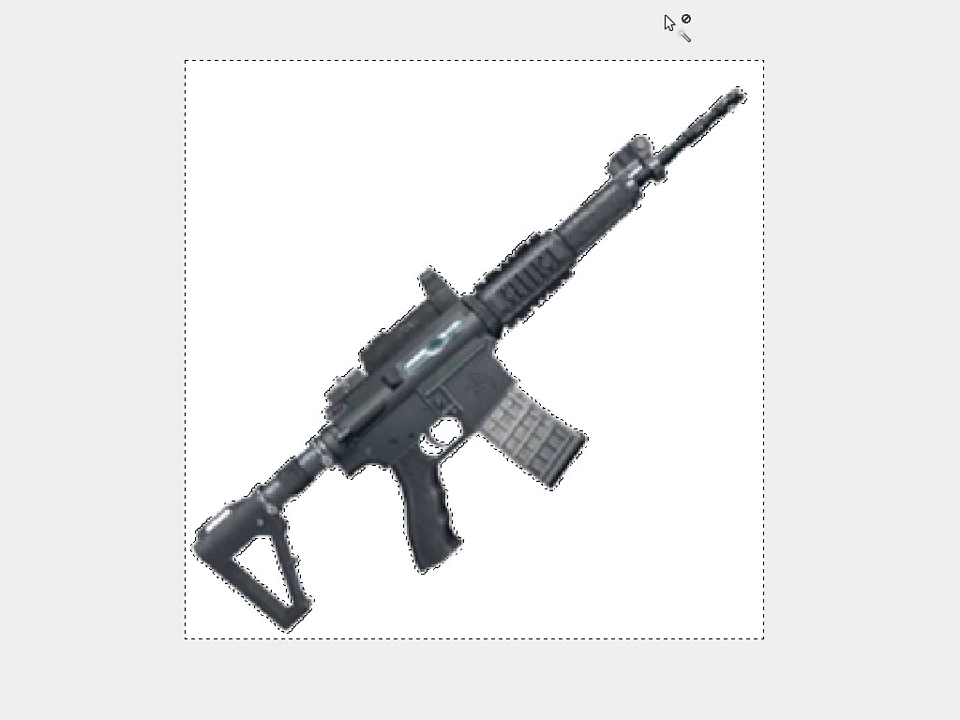
pyautogui.hotkey('ctrl', 'i')
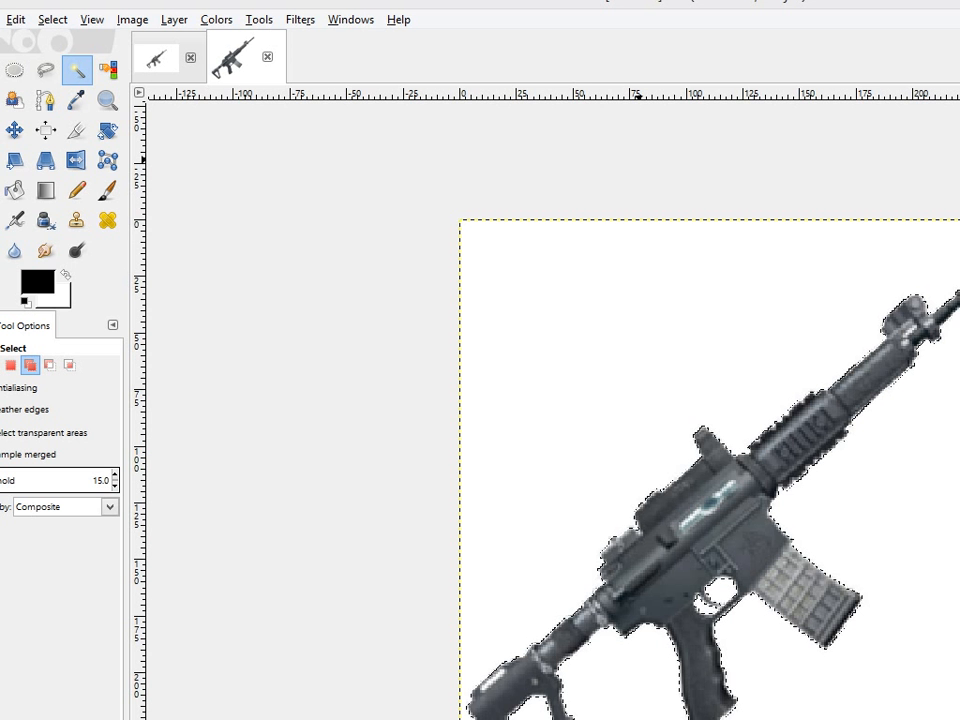
# - Add a layer mask initialized to Selection so the area around the rifle is transparent
pyautogui.click(175, 20)
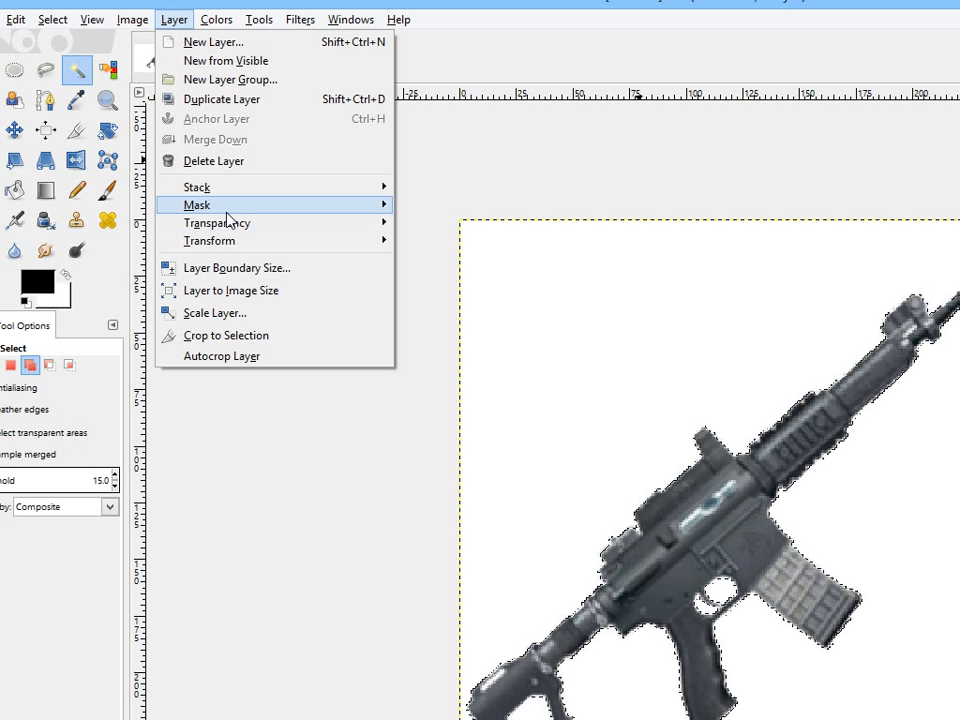
pyautogui.moveTo(287, 207)
pyautogui.click(560, 218)
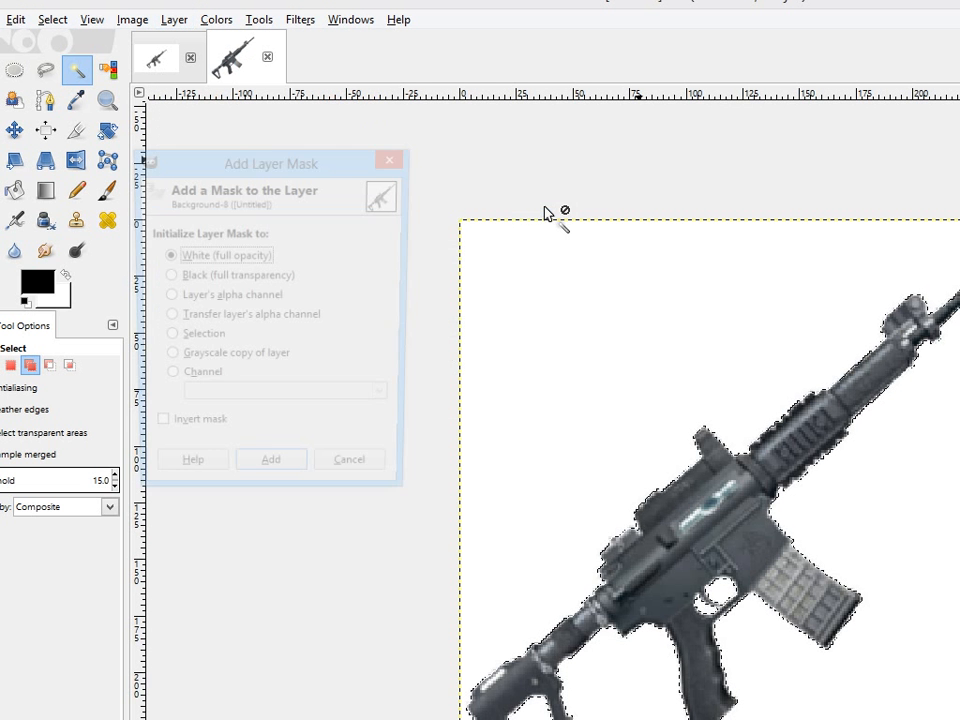
pyautogui.click(167, 339)
pyautogui.click(271, 477)
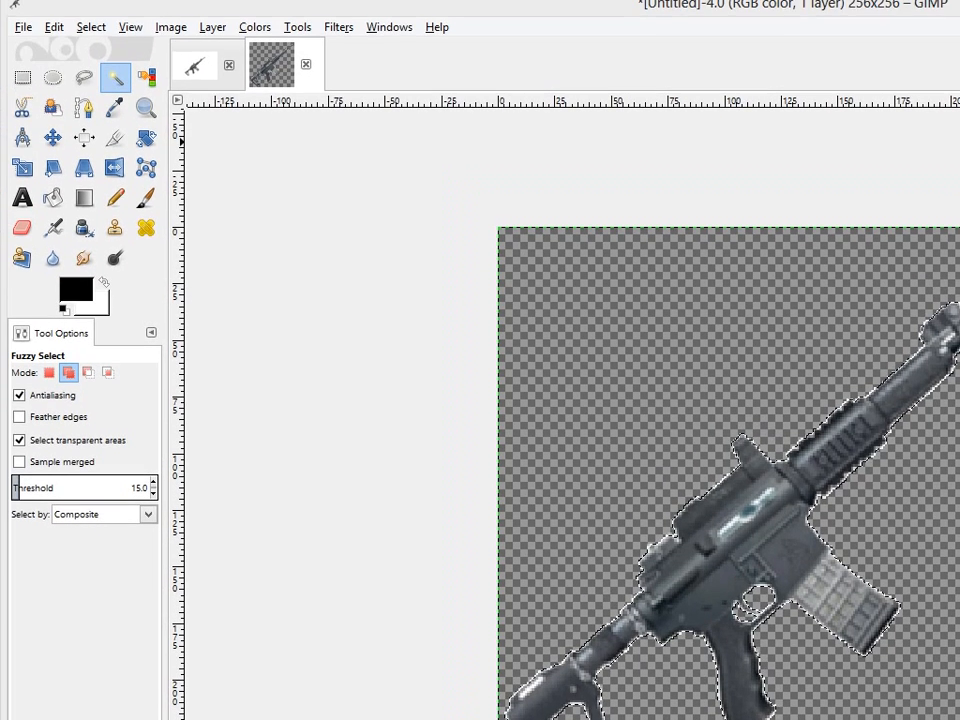
# - Export the rifle image to the Desktop as menu.tga, with RLE compression off and the origin at Bottom left
pyautogui.click(18, 25)
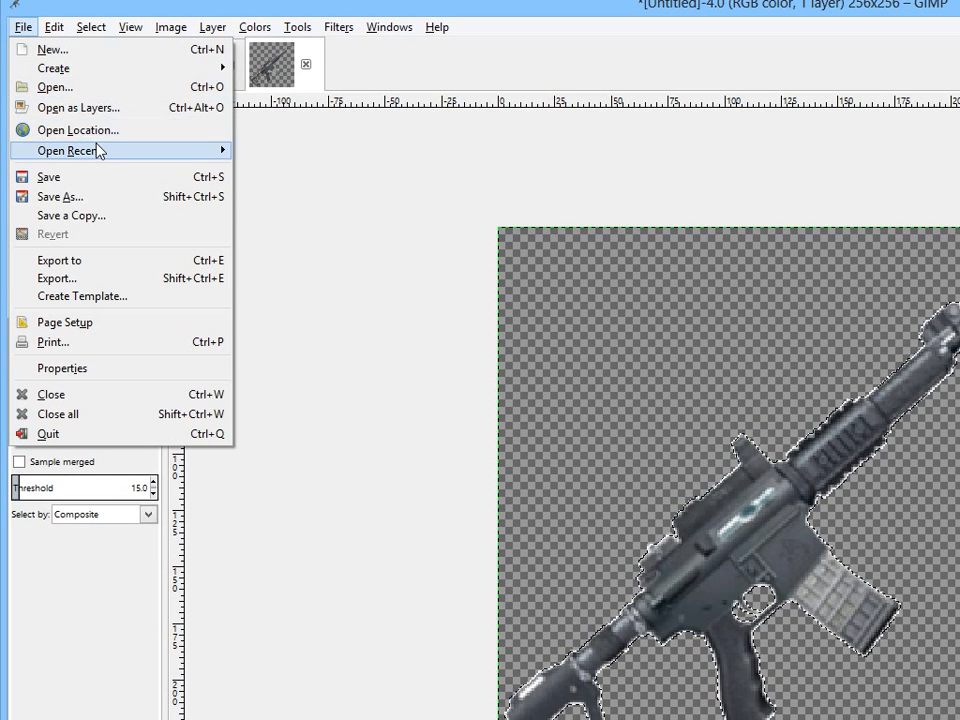
pyautogui.click(80, 278)
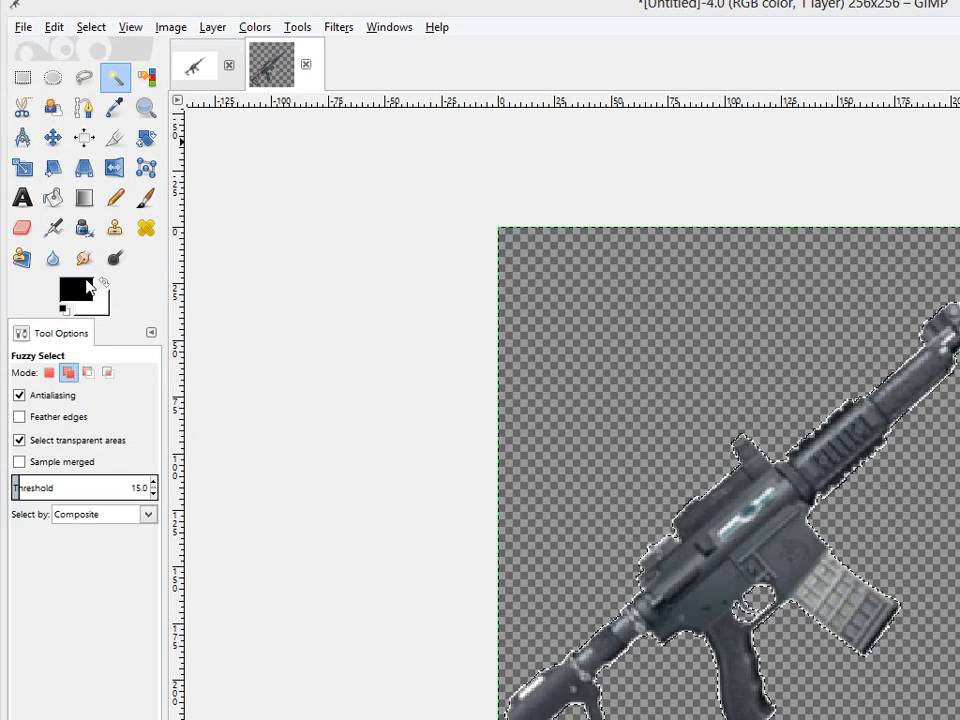
pyautogui.moveTo(793, 340); pyautogui.dragTo(535, 140)
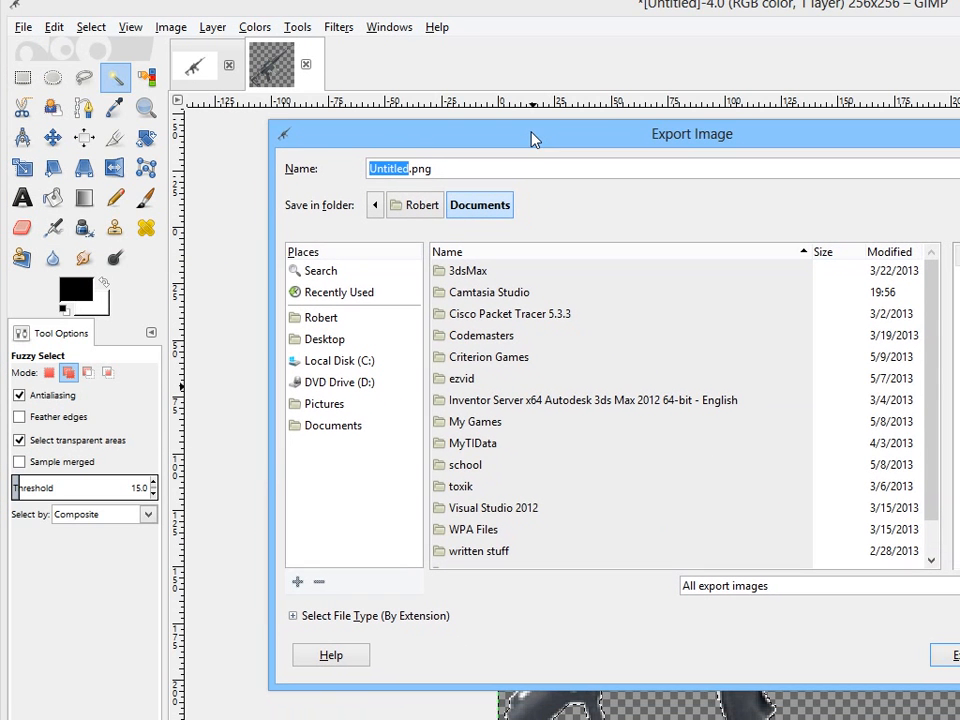
pyautogui.click(325, 339)
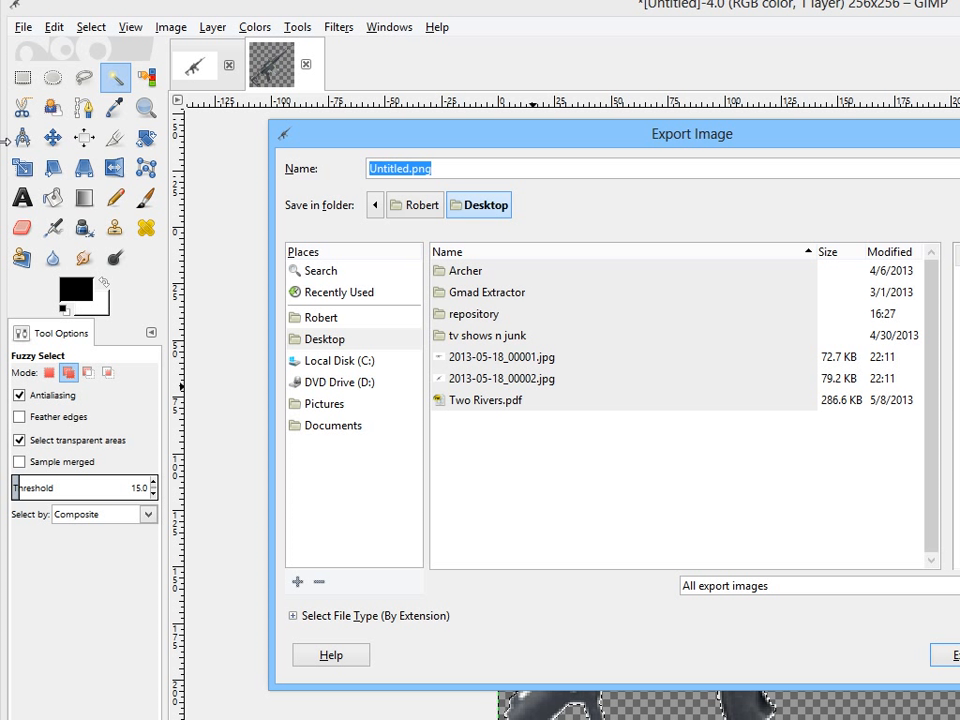
pyautogui.write('menu.tga')
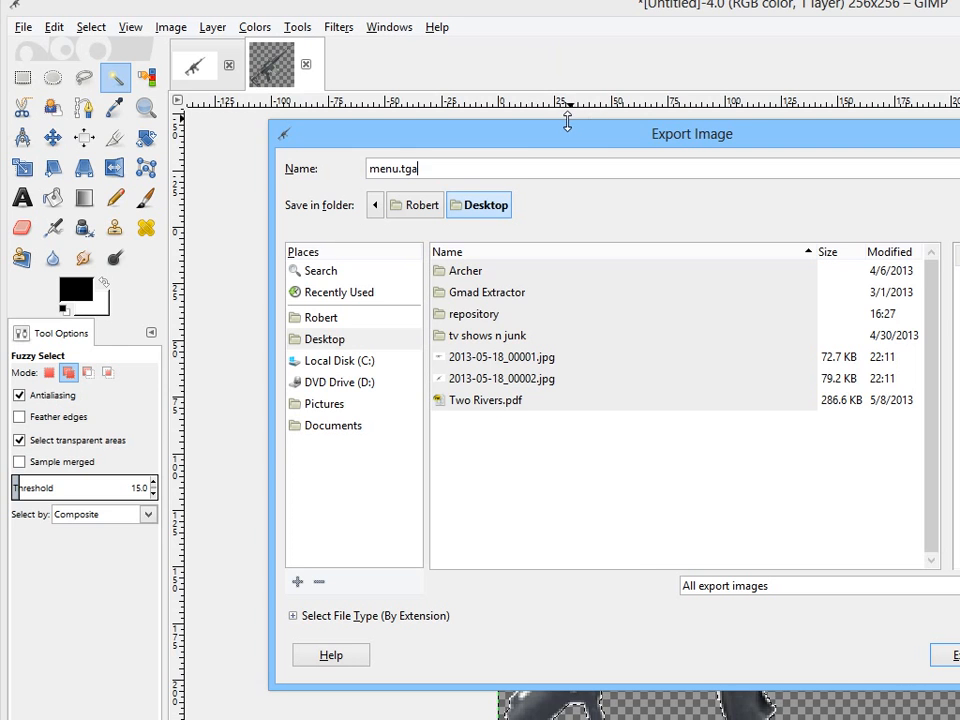
pyautogui.moveTo(572, 147); pyautogui.dragTo(331, 105)
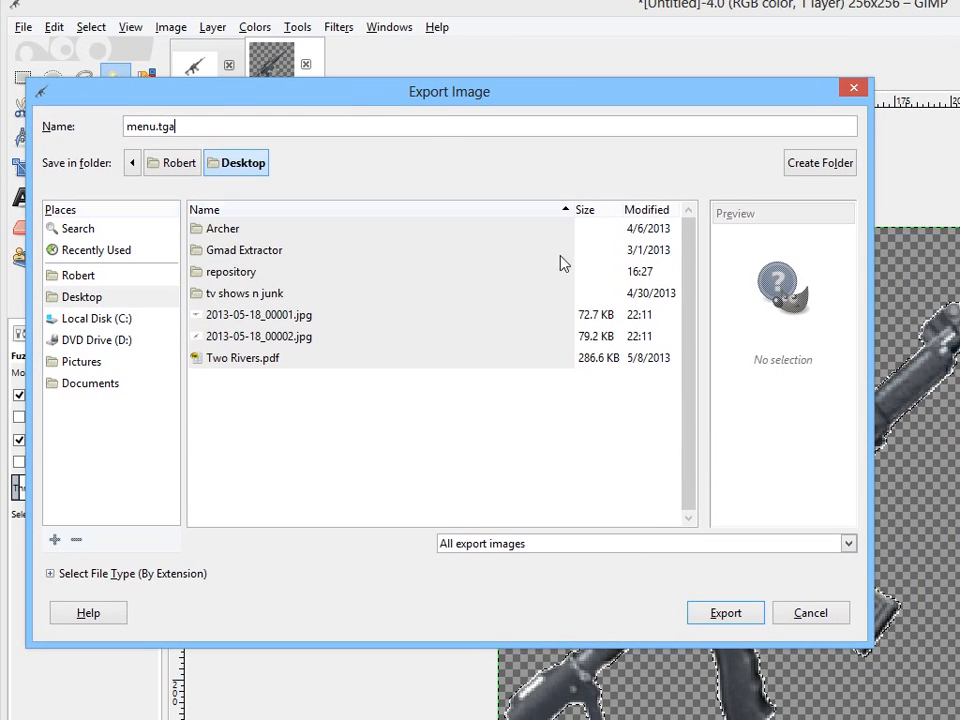
pyautogui.click(737, 621)
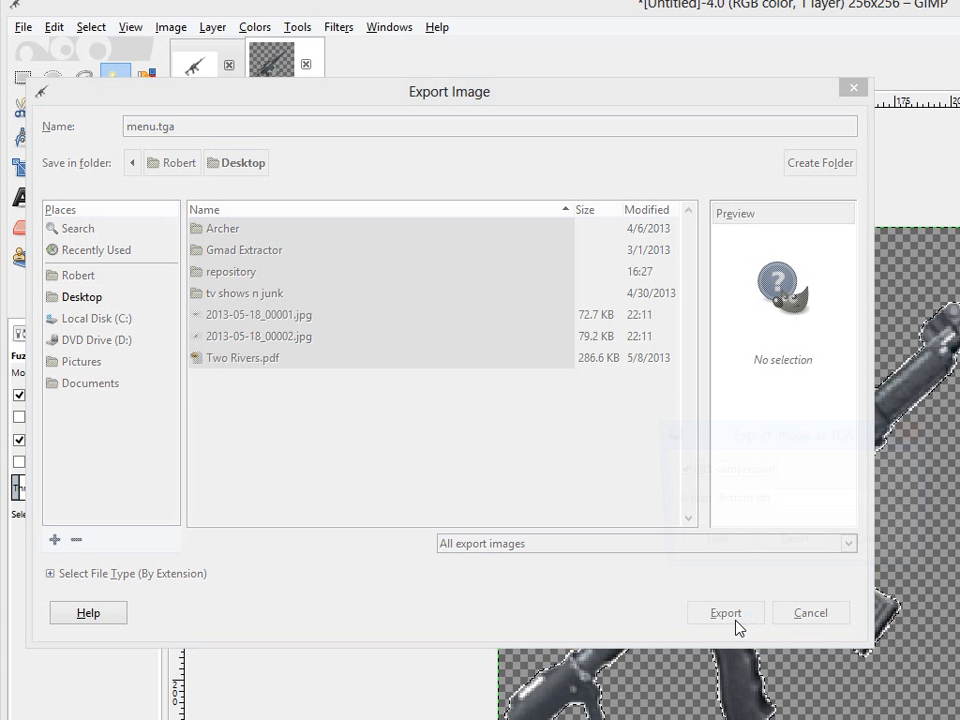
pyautogui.click(677, 470)
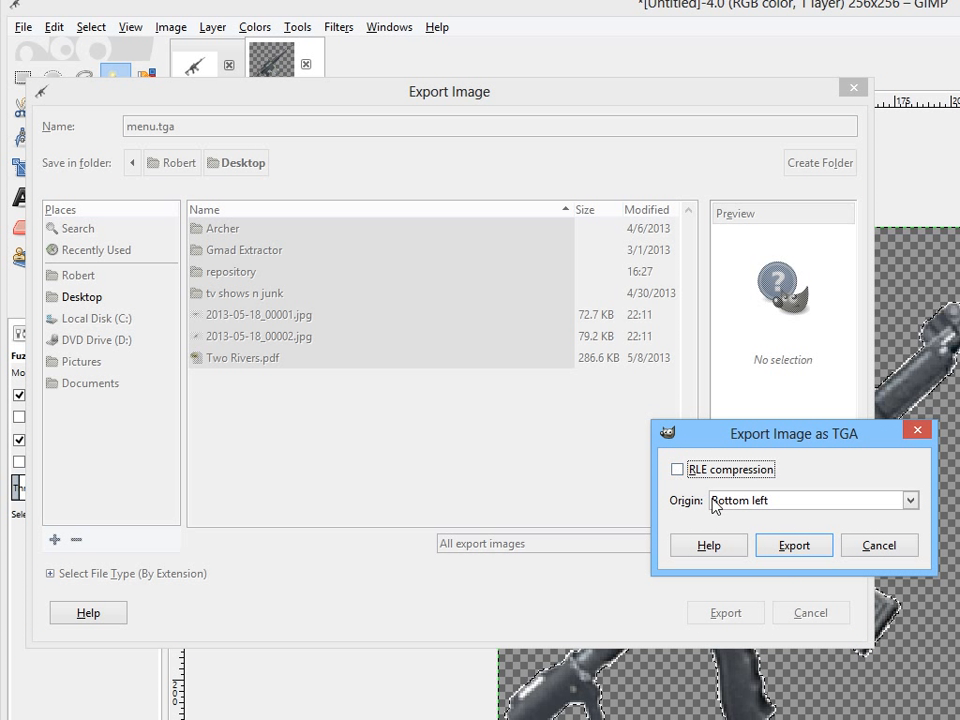
pyautogui.click(795, 549)
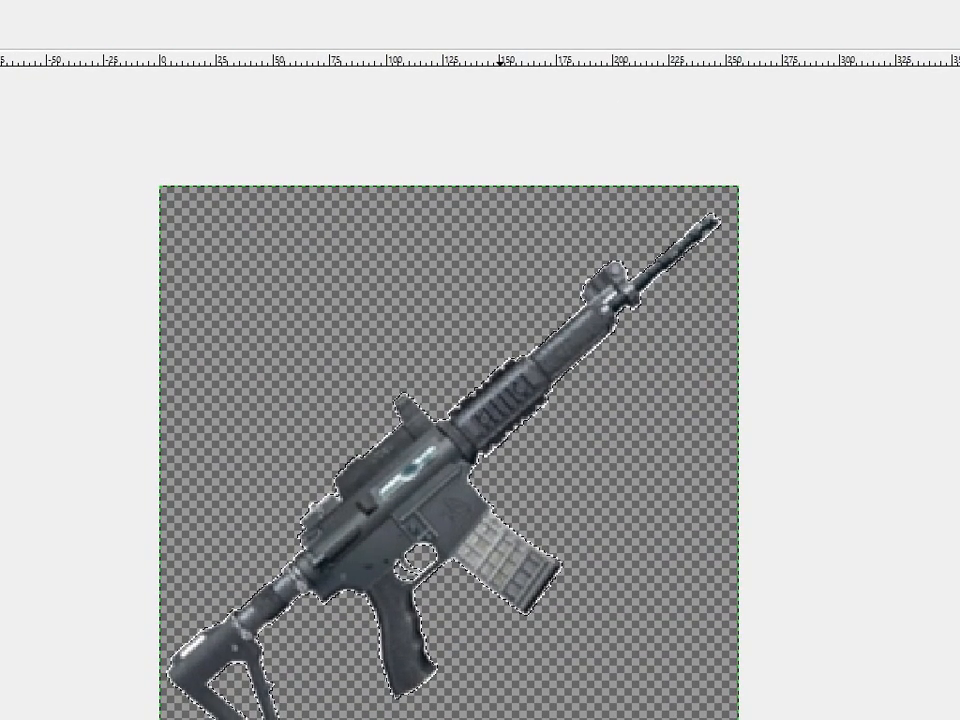
# - Close the exported icon image and the imported screenshot 2013-05-18_00002 without saving either one
pyautogui.hotkey('ctrl', 'w')
pyautogui.click(506, 546)
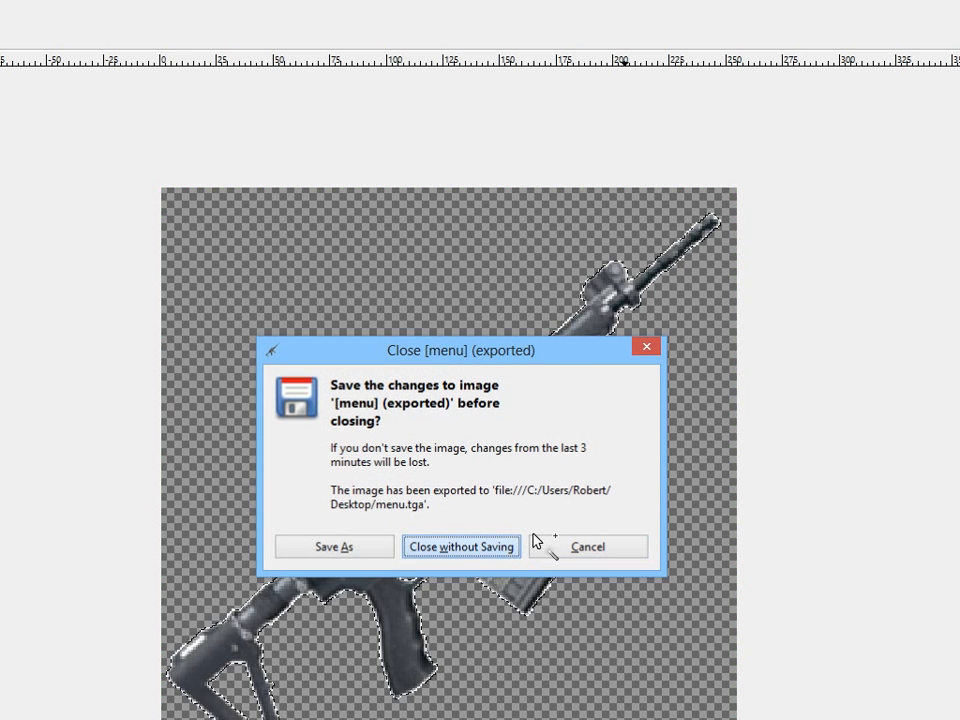
pyautogui.hotkey('ctrl', 'w')
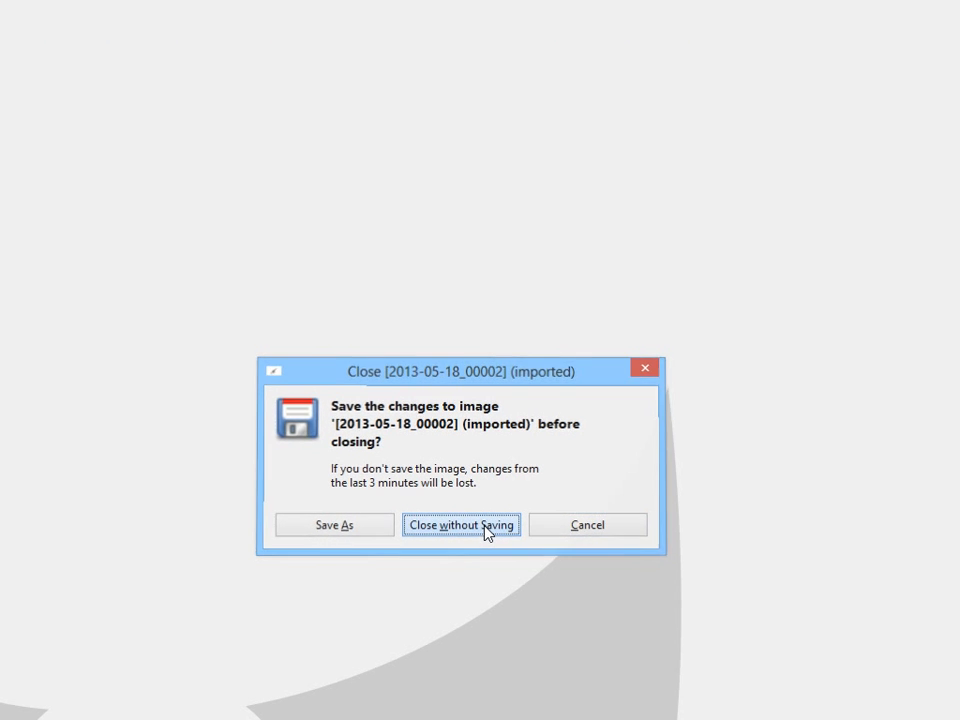
pyautogui.click(486, 529)
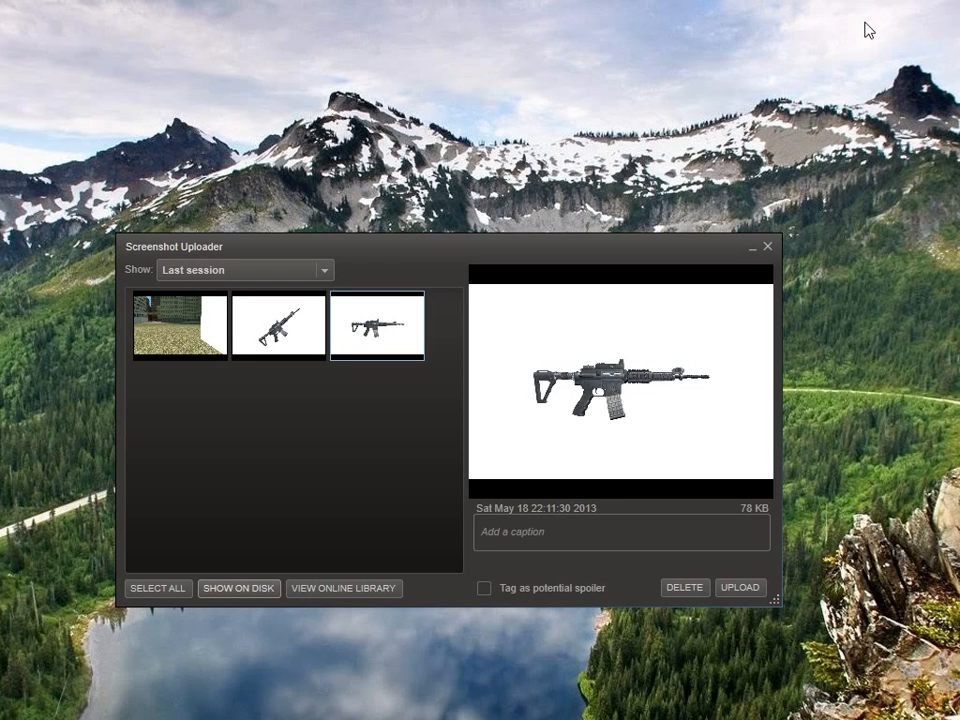
# - Launch VTFEdit, close the Screenshot Uploader, and reposition the VTFEdit window so its commands are reachable
pyautogui.press('super')
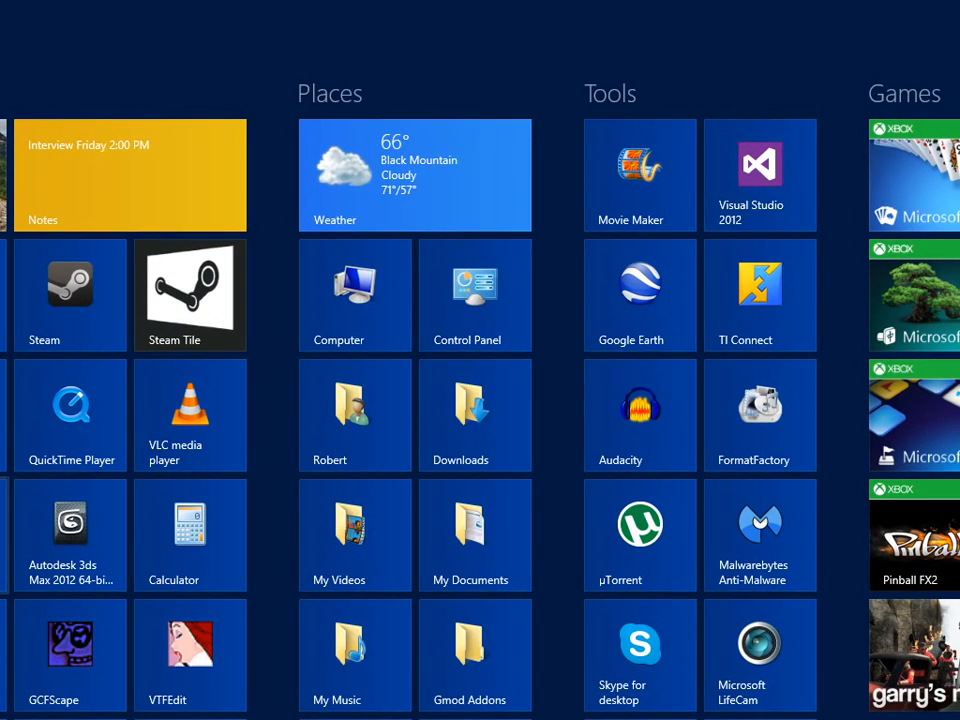
pyautogui.click(186, 645)
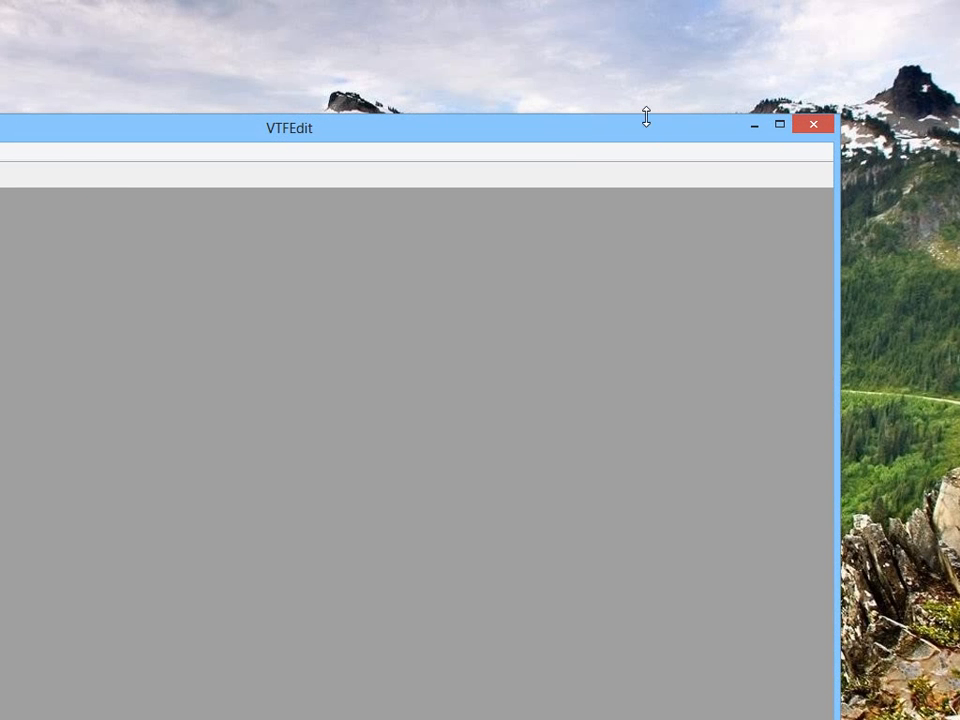
pyautogui.moveTo(646, 120); pyautogui.dragTo(680, 316)
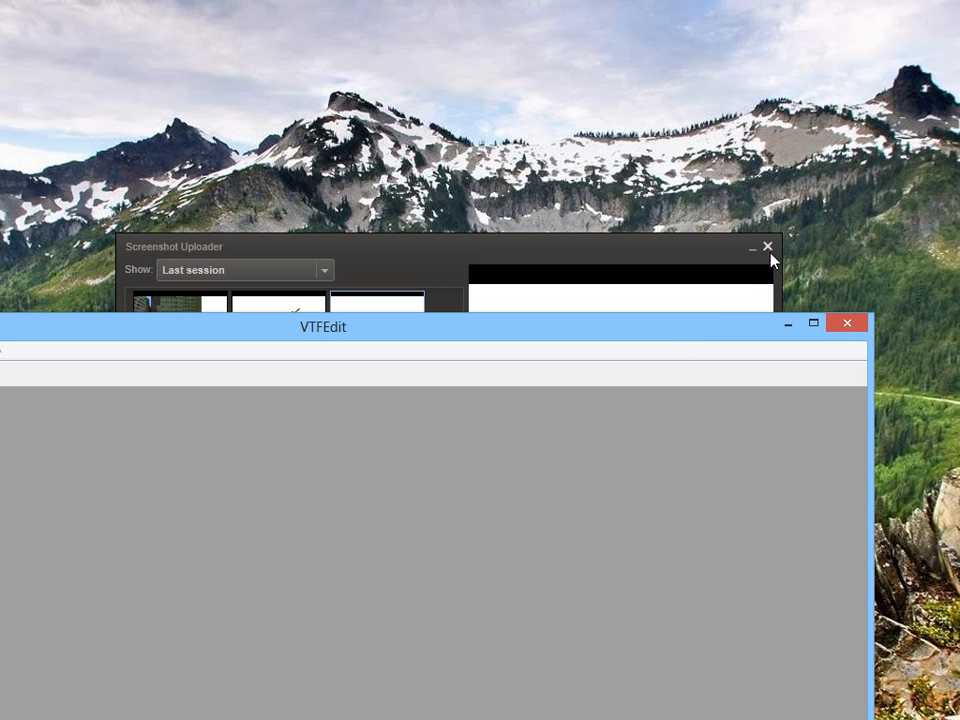
pyautogui.click(769, 250)
pyautogui.moveTo(604, 332); pyautogui.dragTo(844, 47)
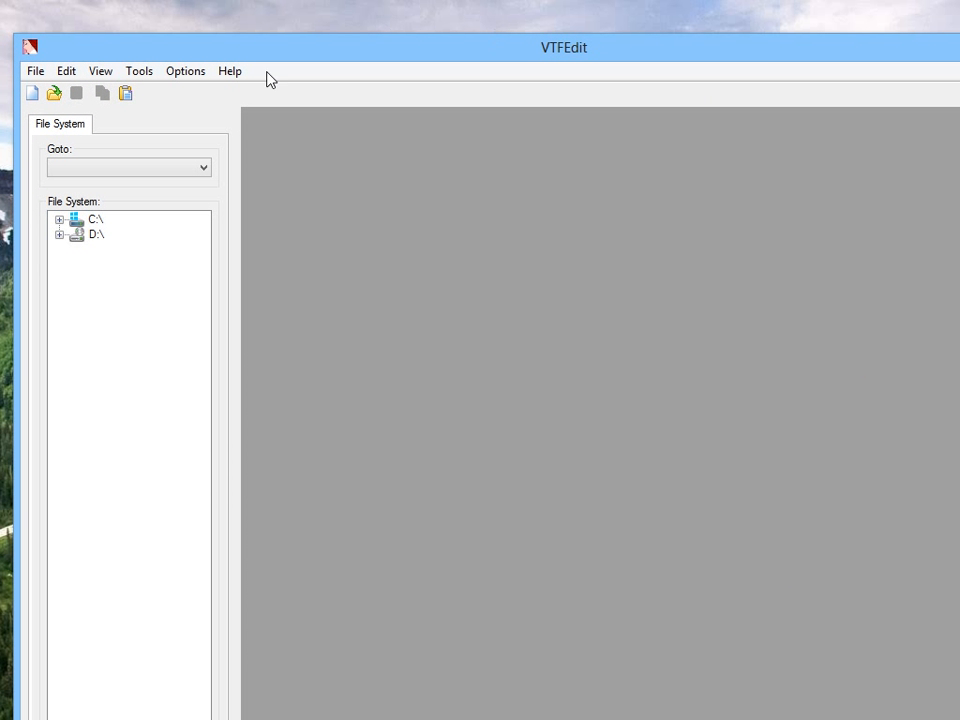
# - Import menu.tga from the Desktop with the current VTF options, and turn on the Mask view to show its transparency
pyautogui.click(35, 76)
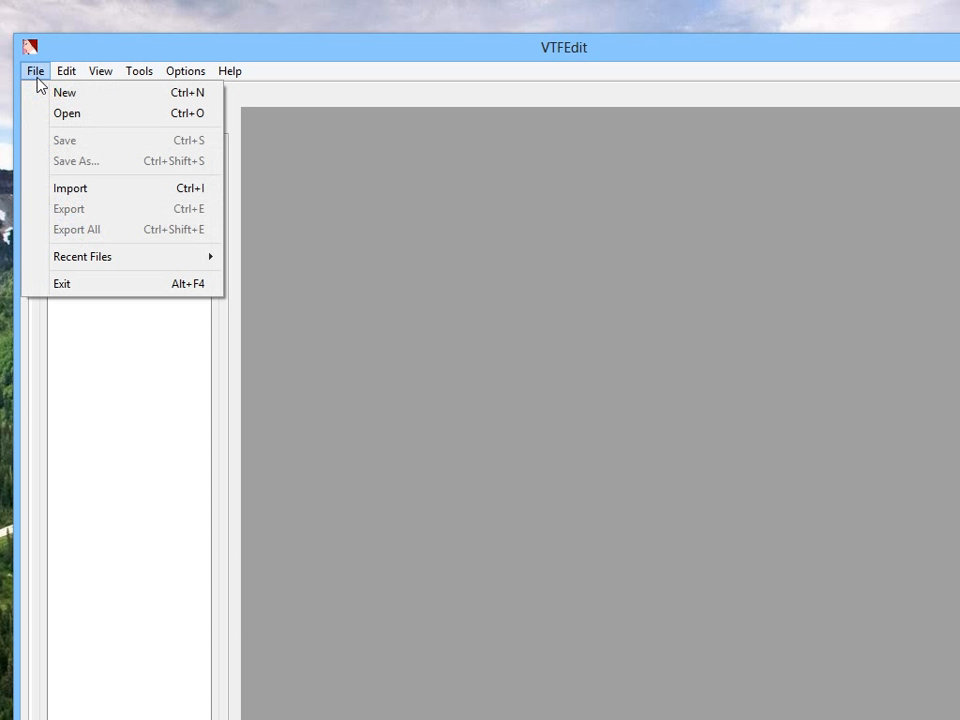
pyautogui.click(72, 188)
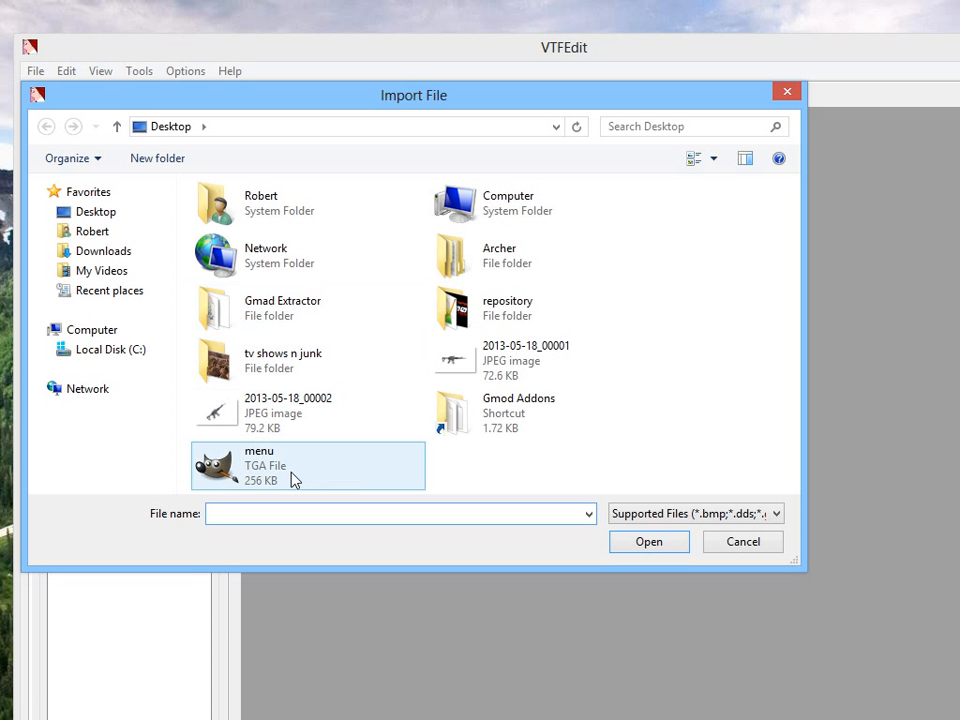
pyautogui.click(262, 456)
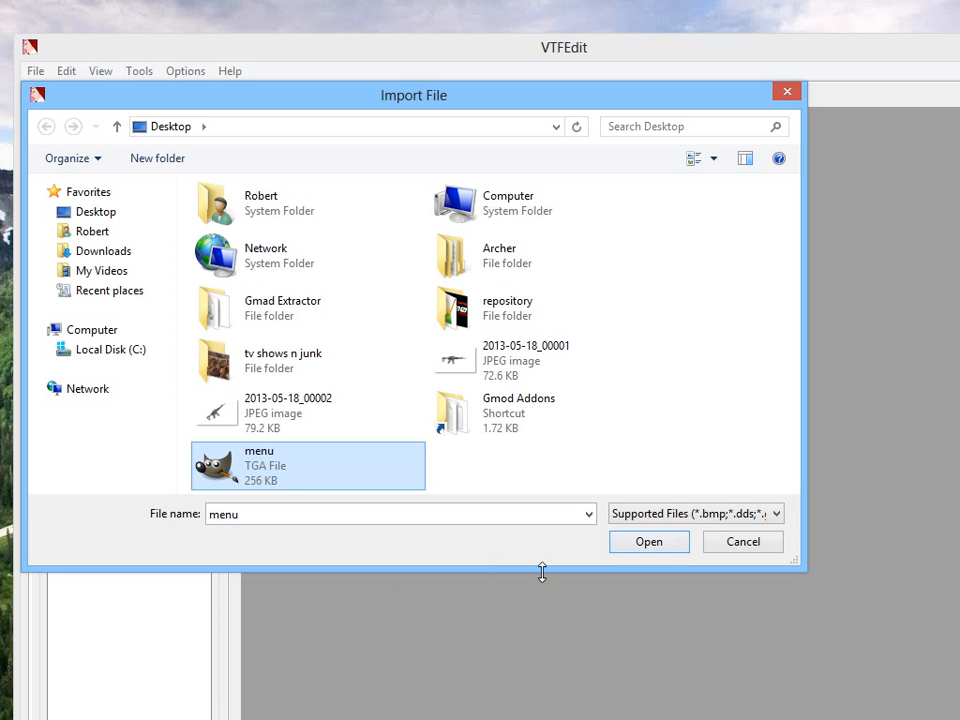
pyautogui.click(649, 542)
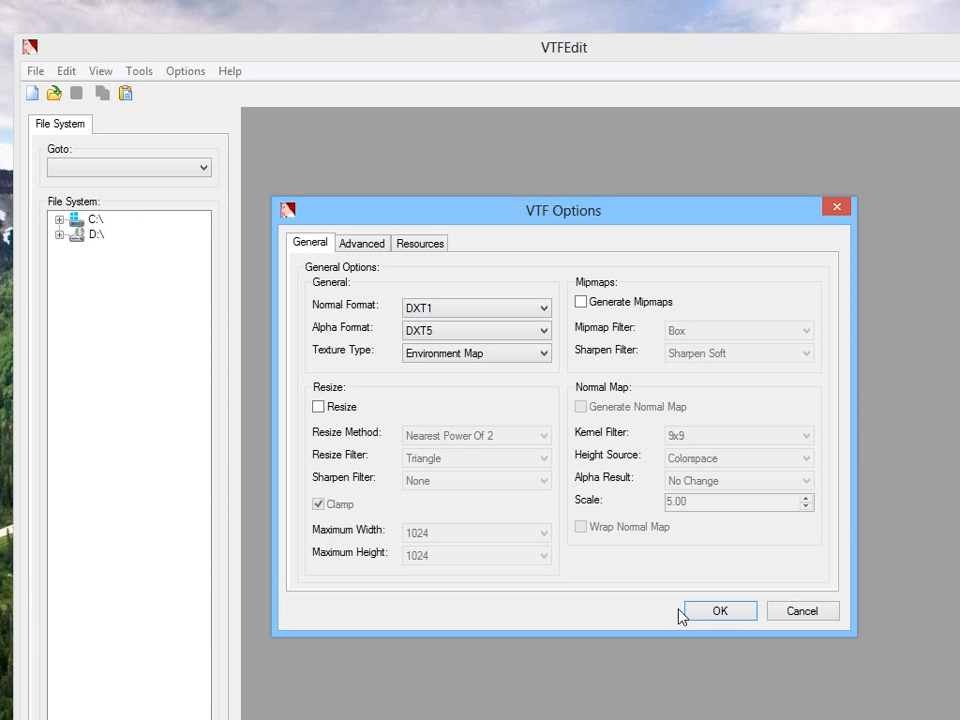
pyautogui.click(705, 615)
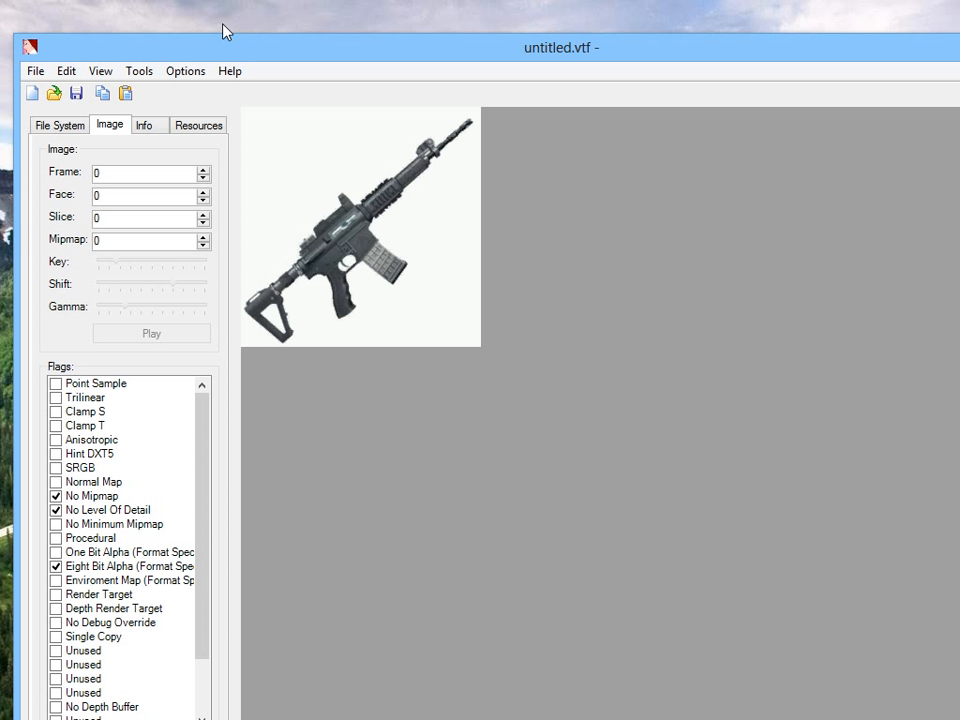
pyautogui.click(99, 72)
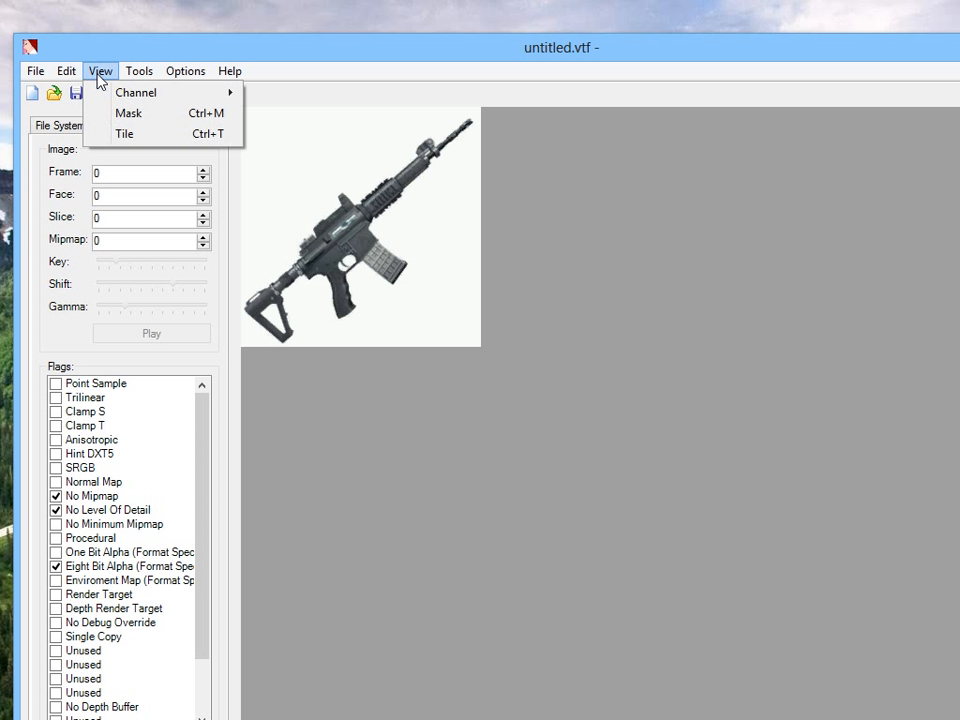
pyautogui.click(133, 119)
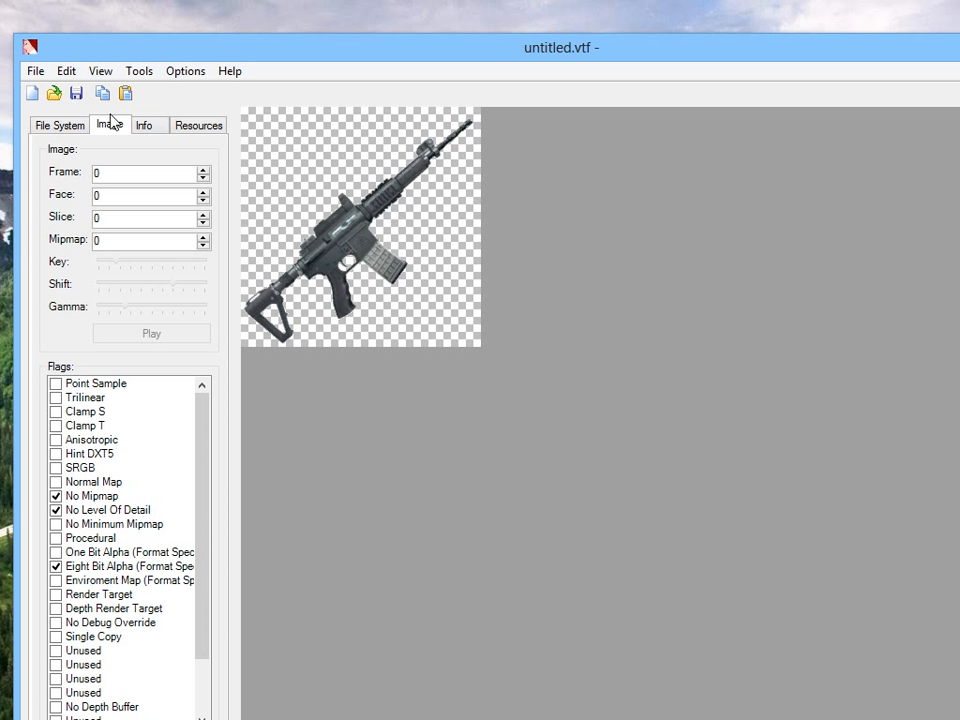
pyautogui.click(36, 71)
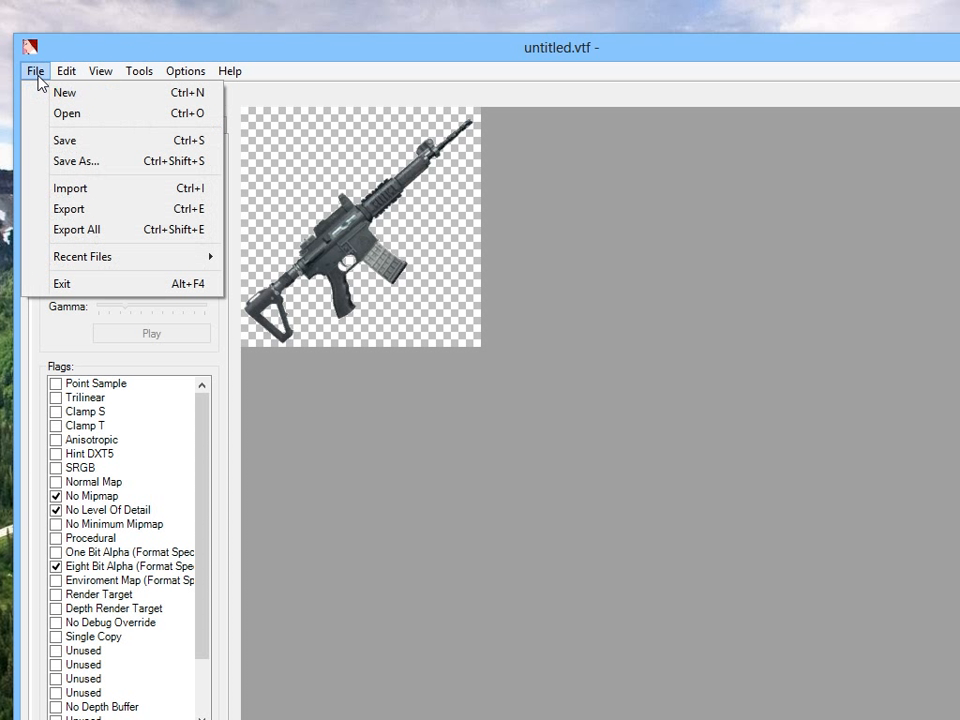
pyautogui.click(80, 208)
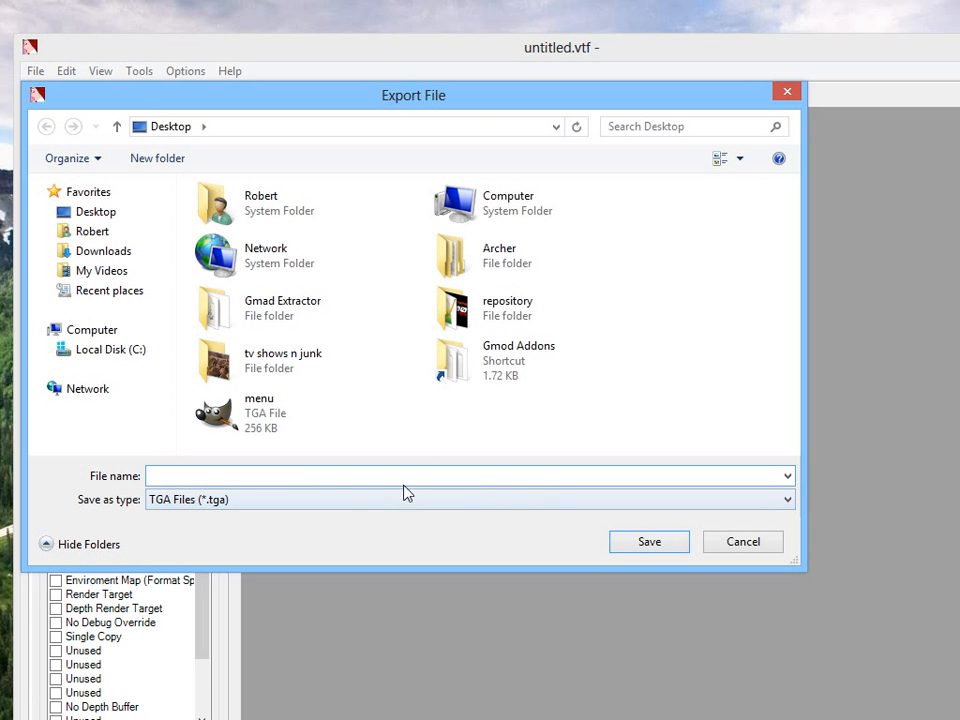
pyautogui.click(729, 542)
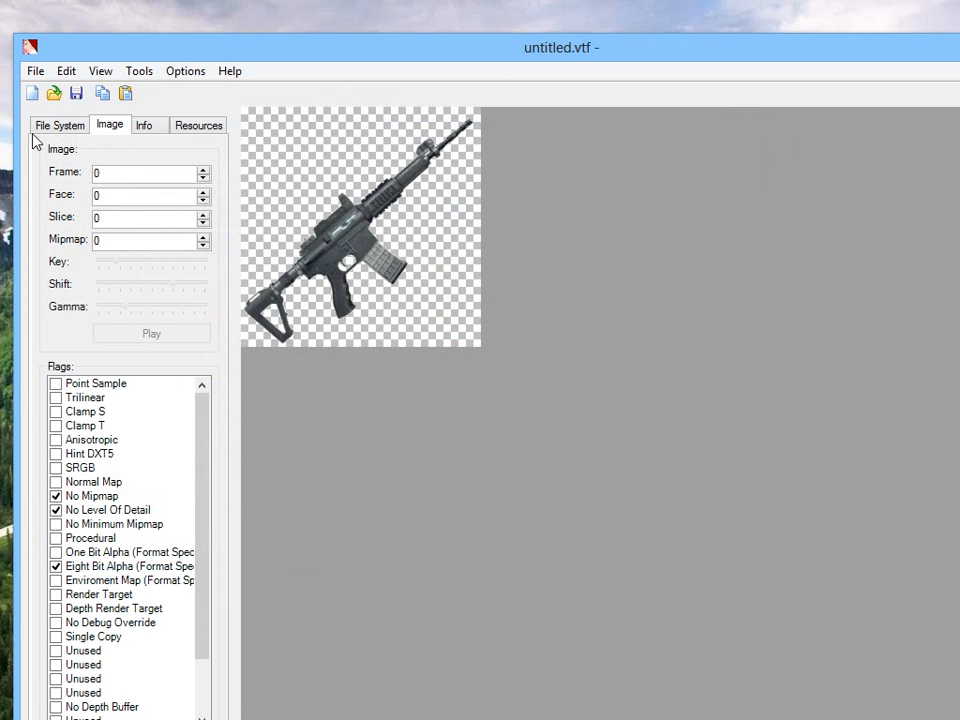
# - Save the imported texture to the Desktop as a VTF file named testmenu
pyautogui.click(36, 71)
pyautogui.click(66, 161)
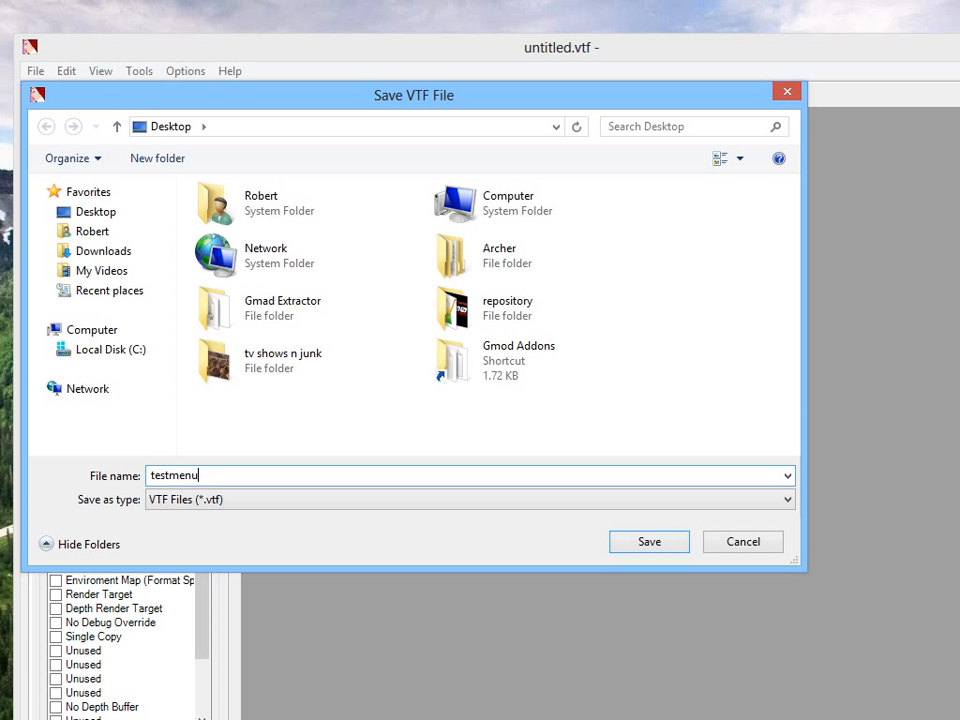
pyautogui.click(658, 550)
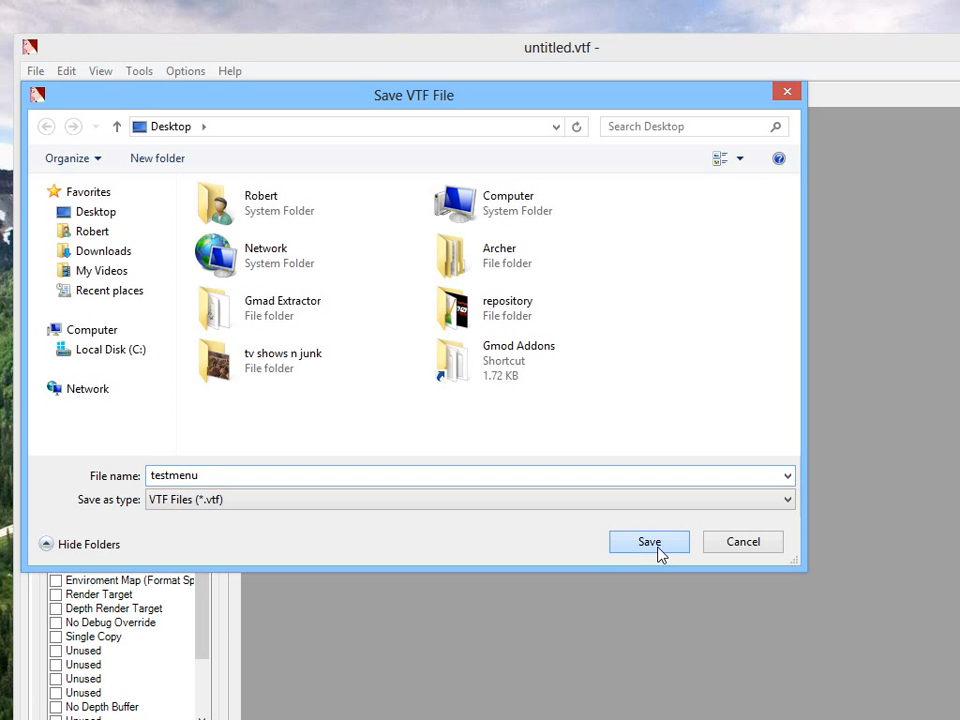
# - Close VTFEdit and move the testmenu file away from the other icons on the desktop
pyautogui.moveTo(783, 38); pyautogui.dragTo(381, 124)
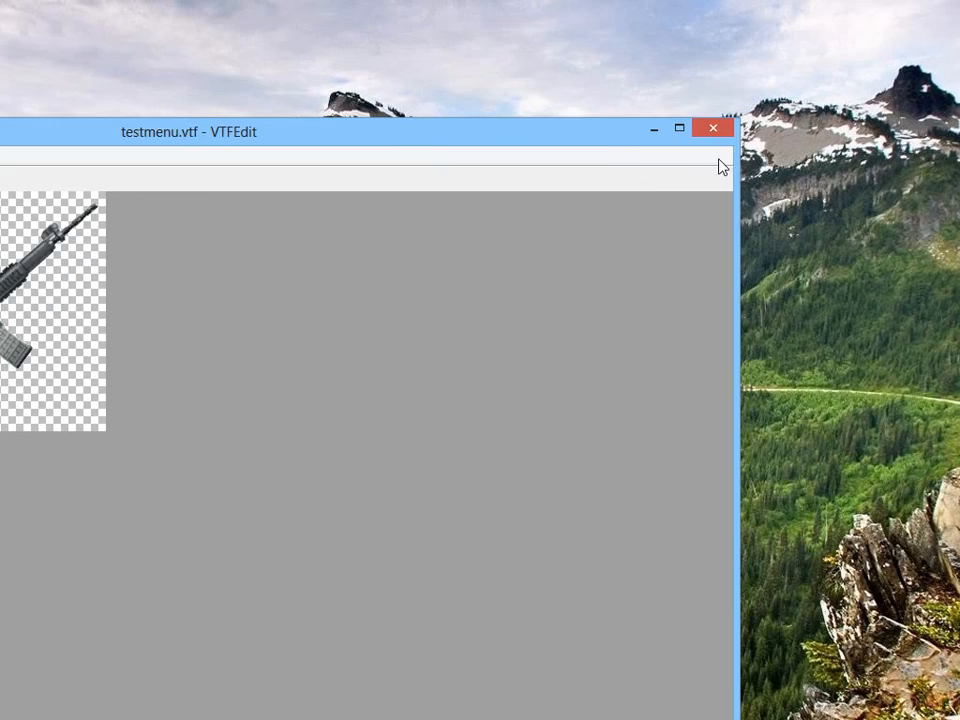
pyautogui.click(707, 139)
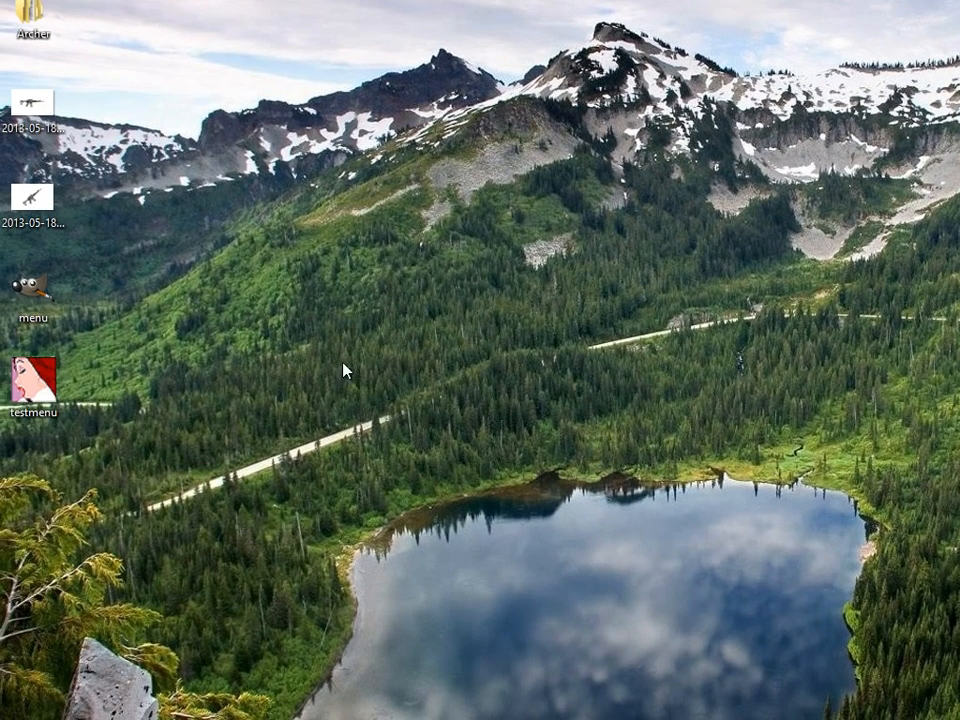
pyautogui.moveTo(33, 378); pyautogui.dragTo(250, 53)
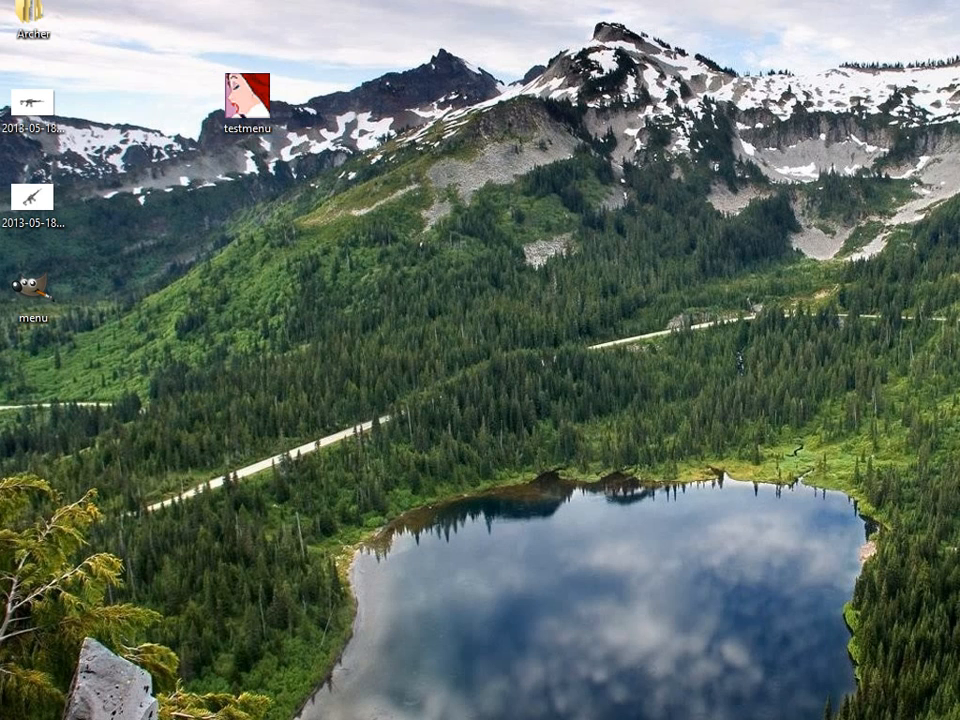
# - Switch to File Explorer and create a folder named entities inside the materials folder of the my weapons addon
pyautogui.hotkey('alt', 'Tab')
pyautogui.doubleClick(325, 160)
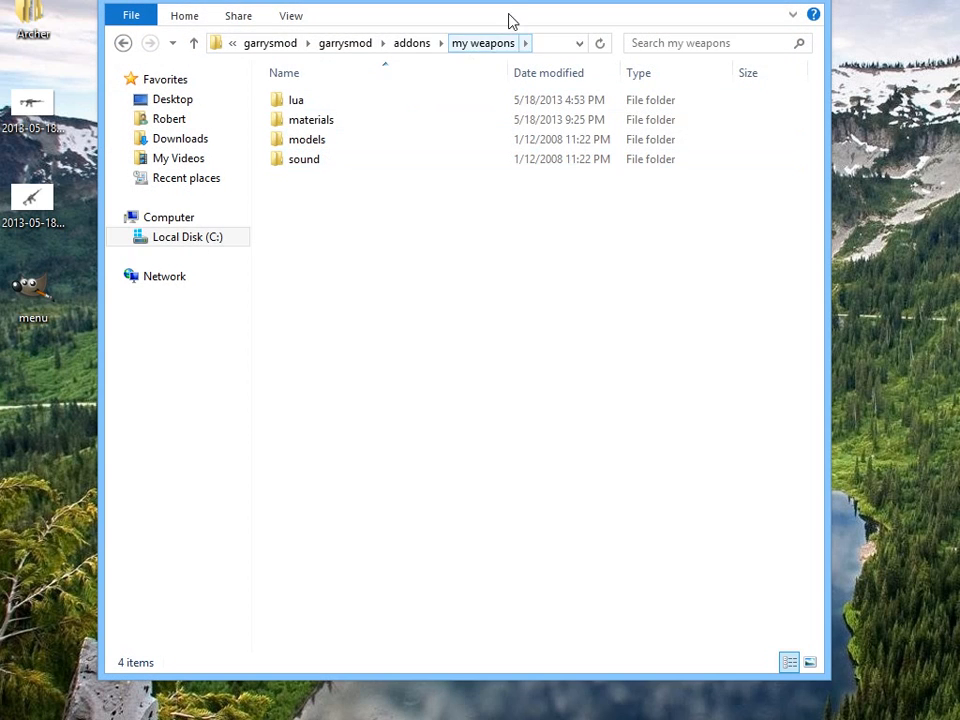
pyautogui.doubleClick(328, 120)
pyautogui.moveTo(395, 8); pyautogui.dragTo(400, 62)
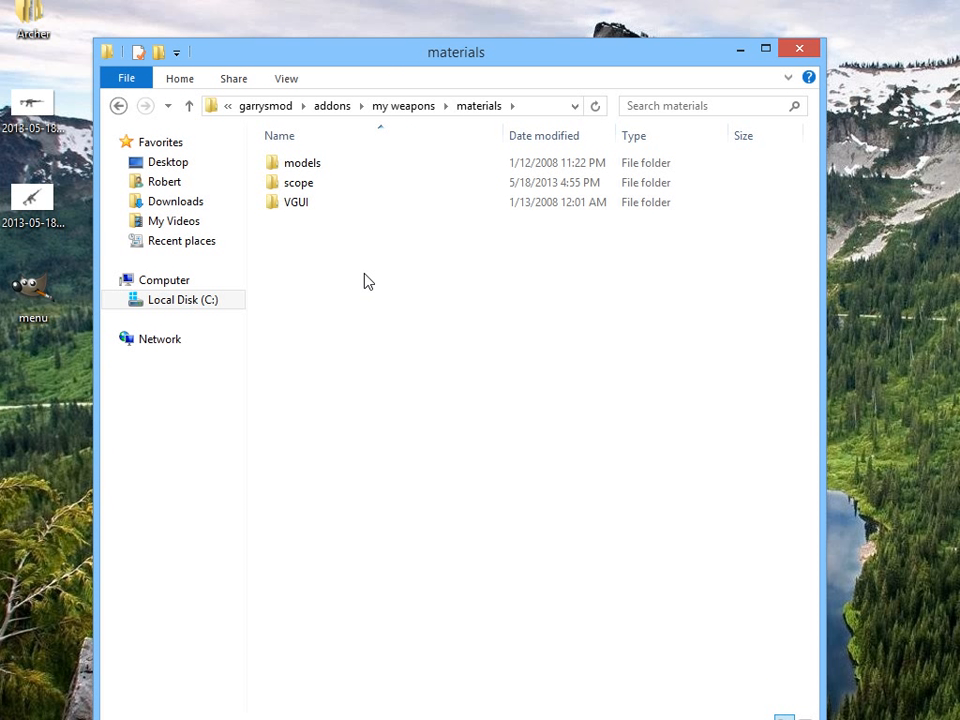
pyautogui.click(160, 53)
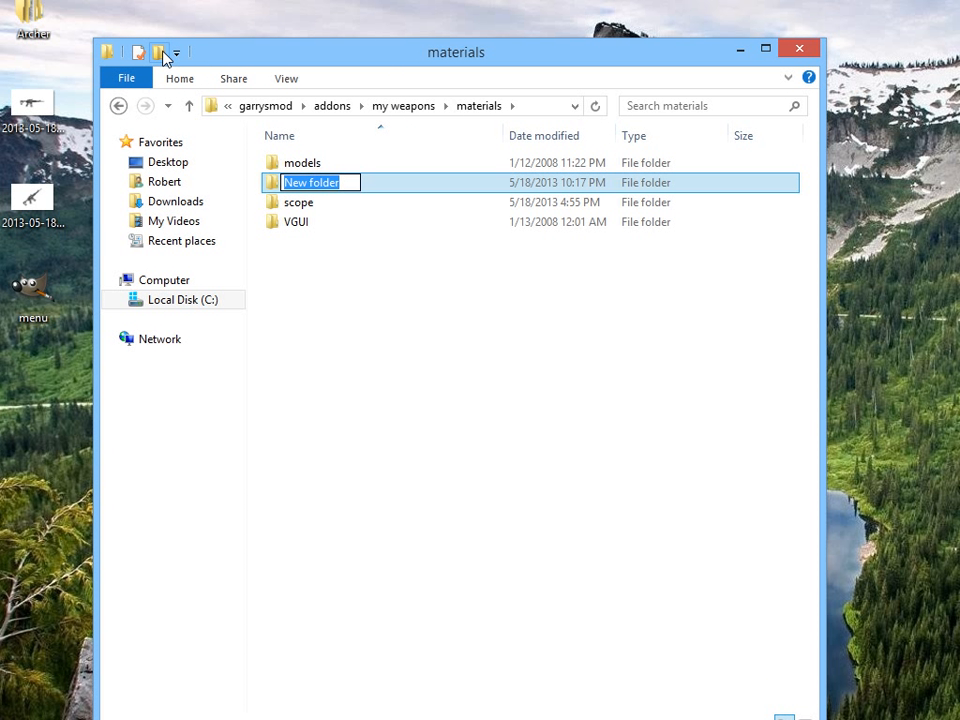
pyautogui.write('entities')
pyautogui.press('Return')
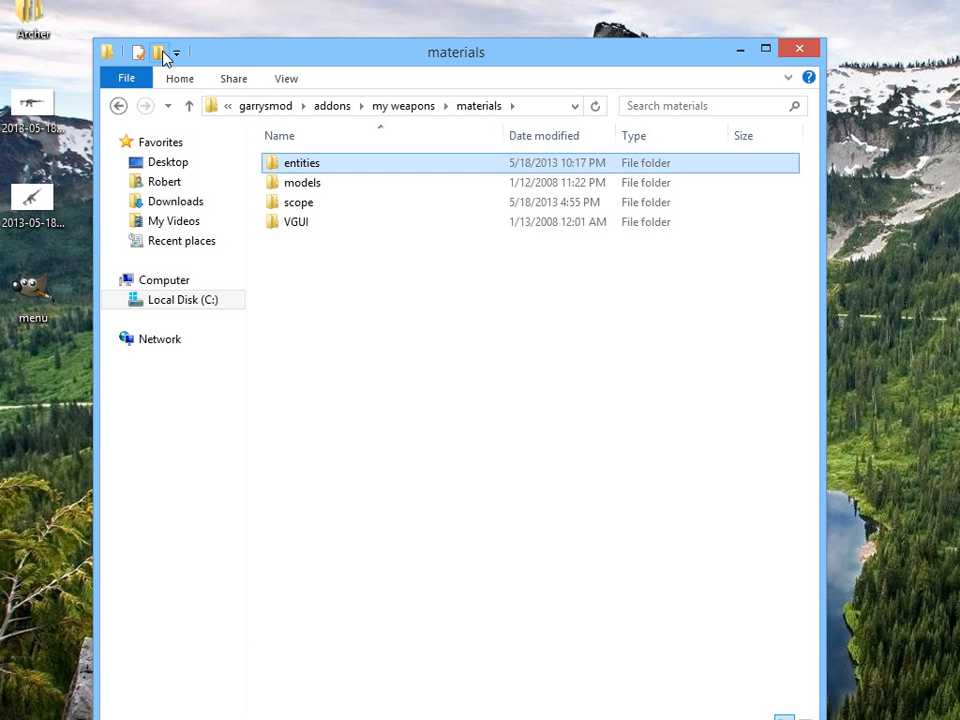
# - Open the new entities folder and move the testmenu file from the desktop into it
pyautogui.press('Return')
pyautogui.moveTo(420, 64); pyautogui.dragTo(683, 59)
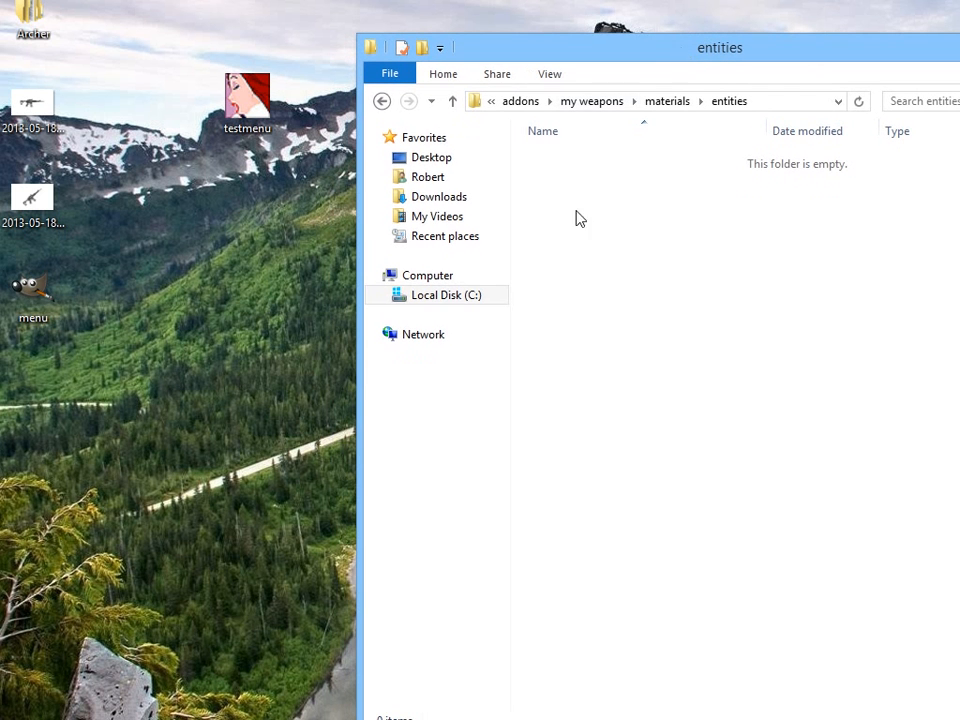
pyautogui.moveTo(247, 97); pyautogui.dragTo(688, 268)
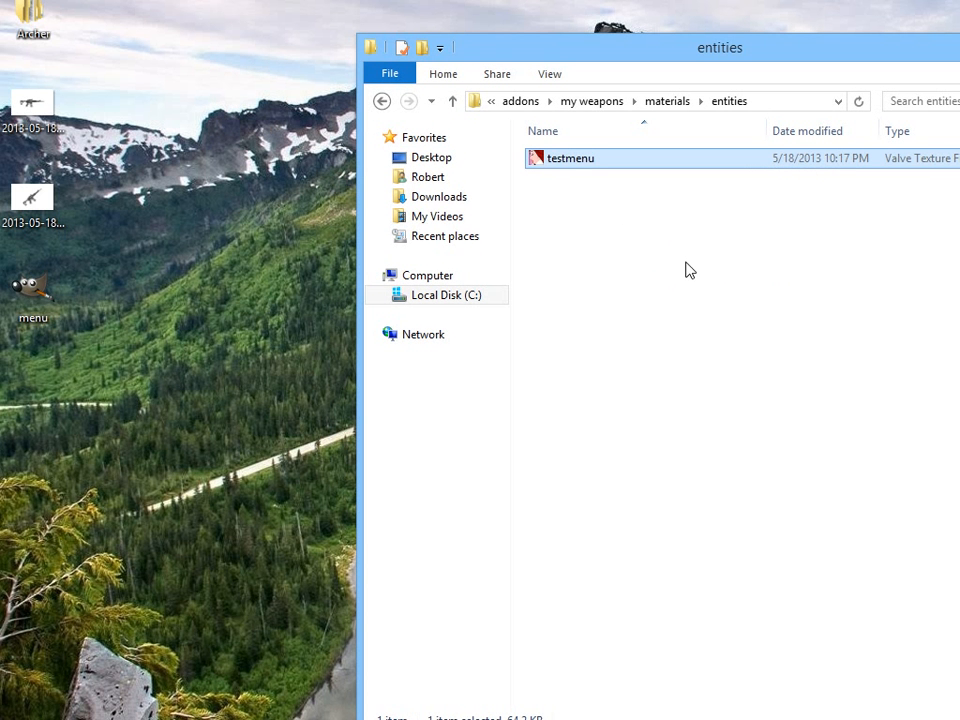
# - Open the repository's assault rifles/materials/vgui folder in a separate window, and return the addon's window to its materials folder
pyautogui.doubleClick(4, 454)
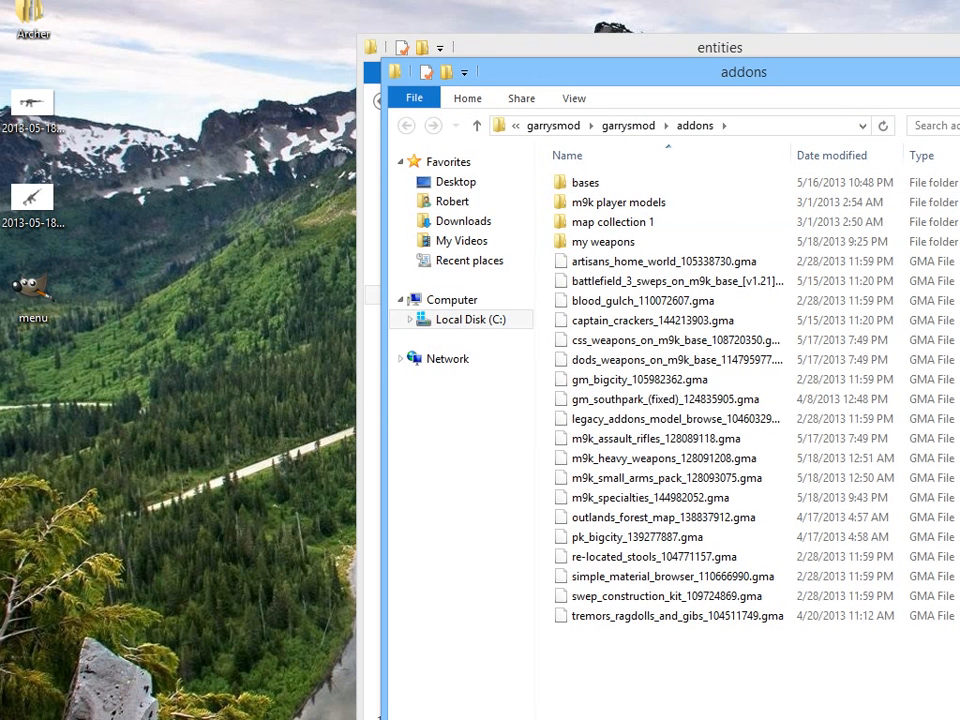
pyautogui.hotkey('alt', 'F4')
pyautogui.doubleClick(957, 130)
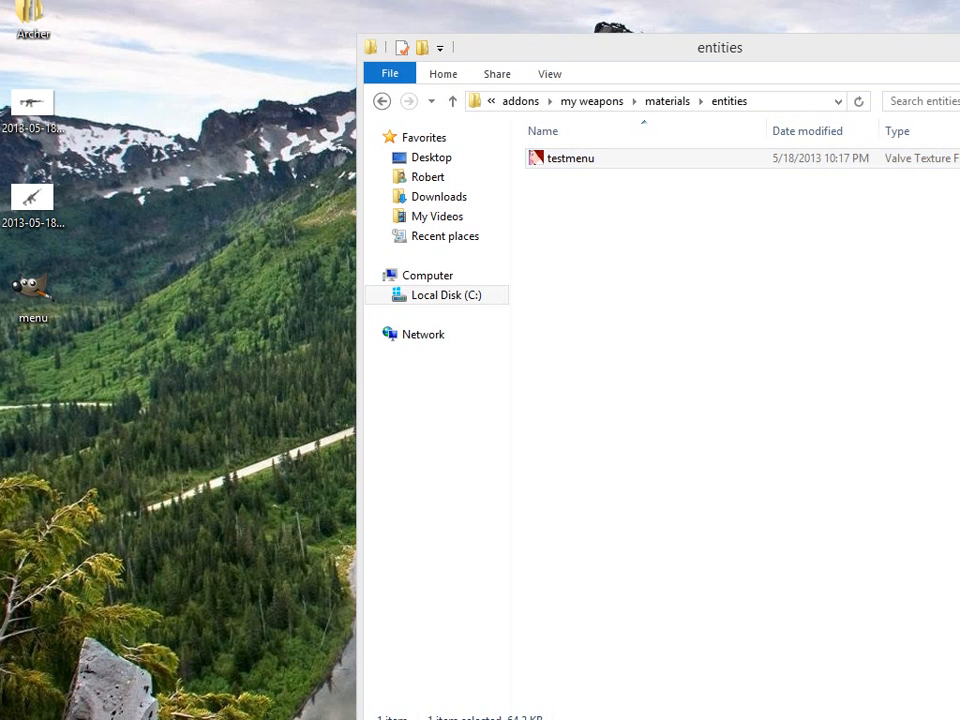
pyautogui.click(672, 211)
pyautogui.doubleClick(672, 211)
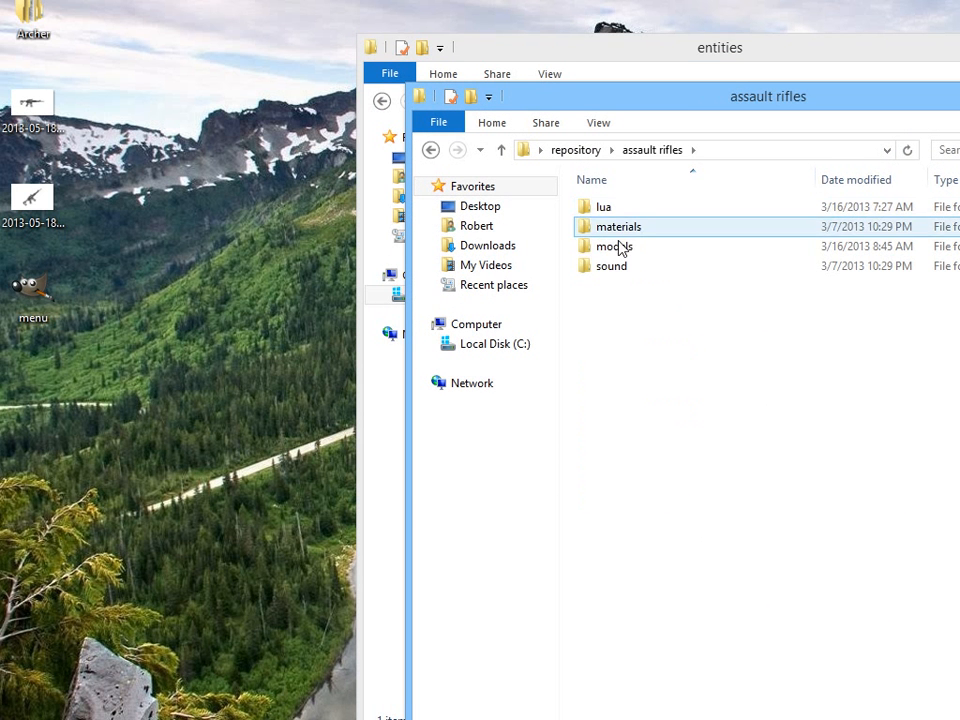
pyautogui.doubleClick(627, 229)
pyautogui.click(634, 216)
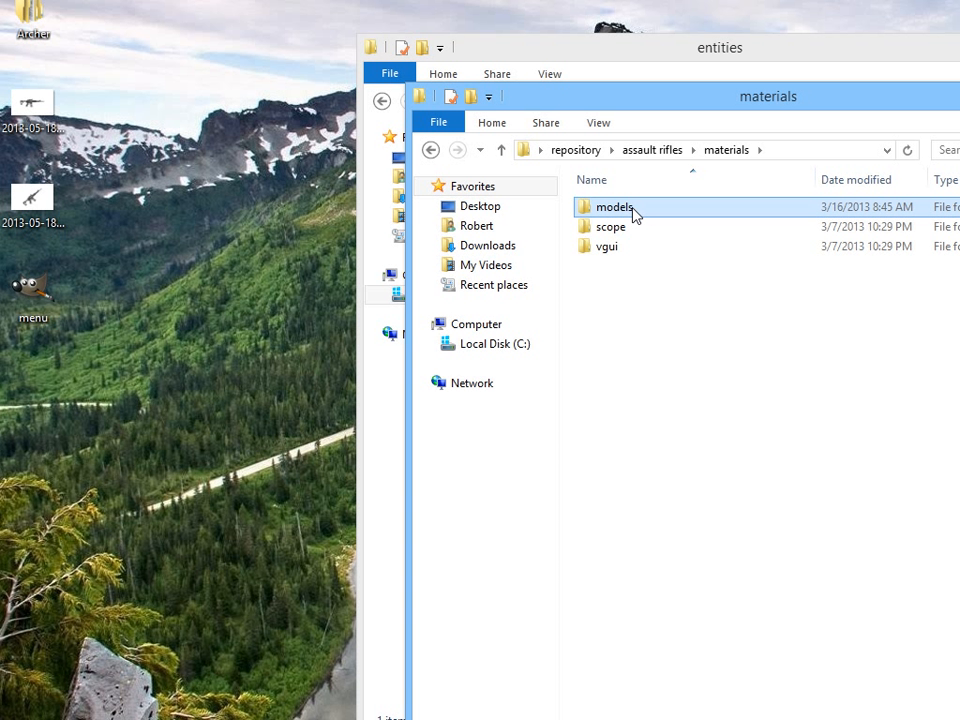
pyautogui.doubleClick(632, 219)
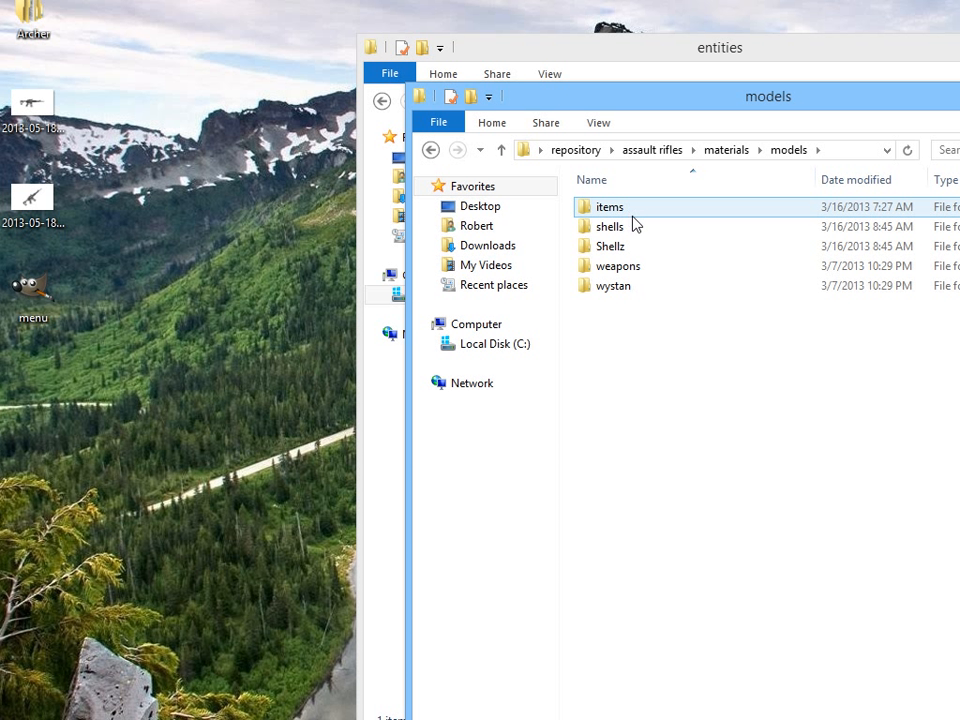
pyautogui.click(727, 151)
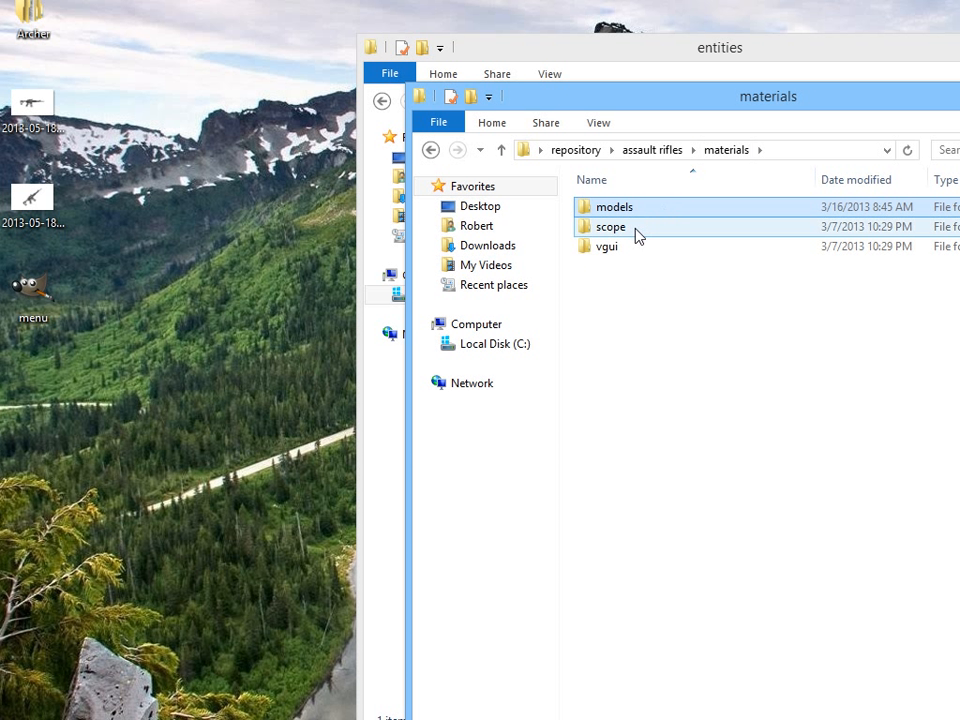
pyautogui.doubleClick(619, 249)
pyautogui.moveTo(692, 107); pyautogui.dragTo(644, 336)
pyautogui.click(672, 101)
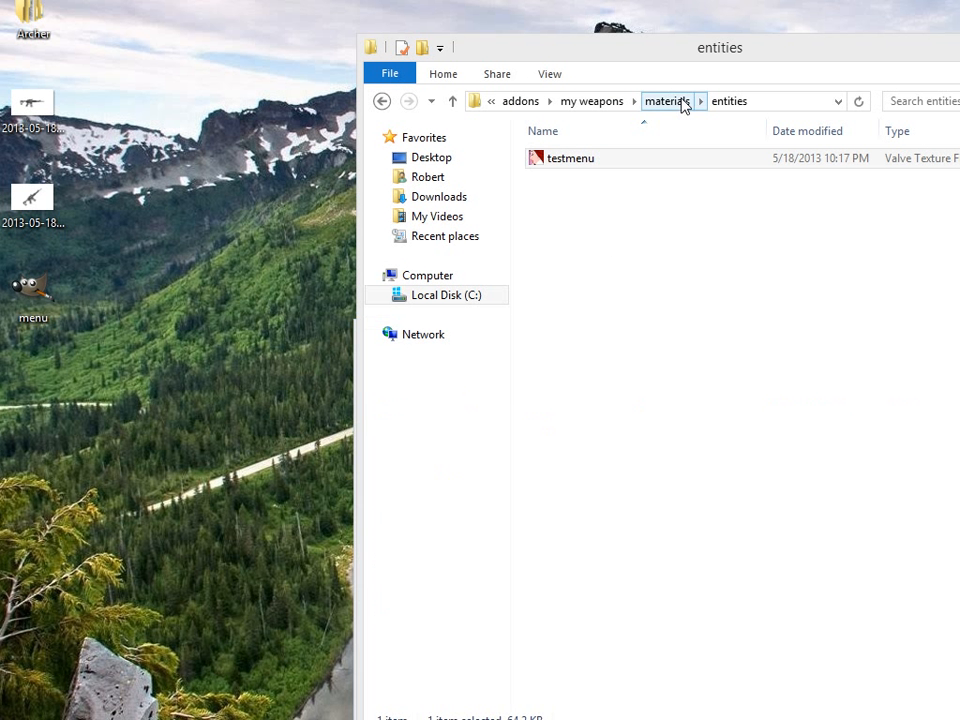
pyautogui.click(429, 51)
pyautogui.press('Return')
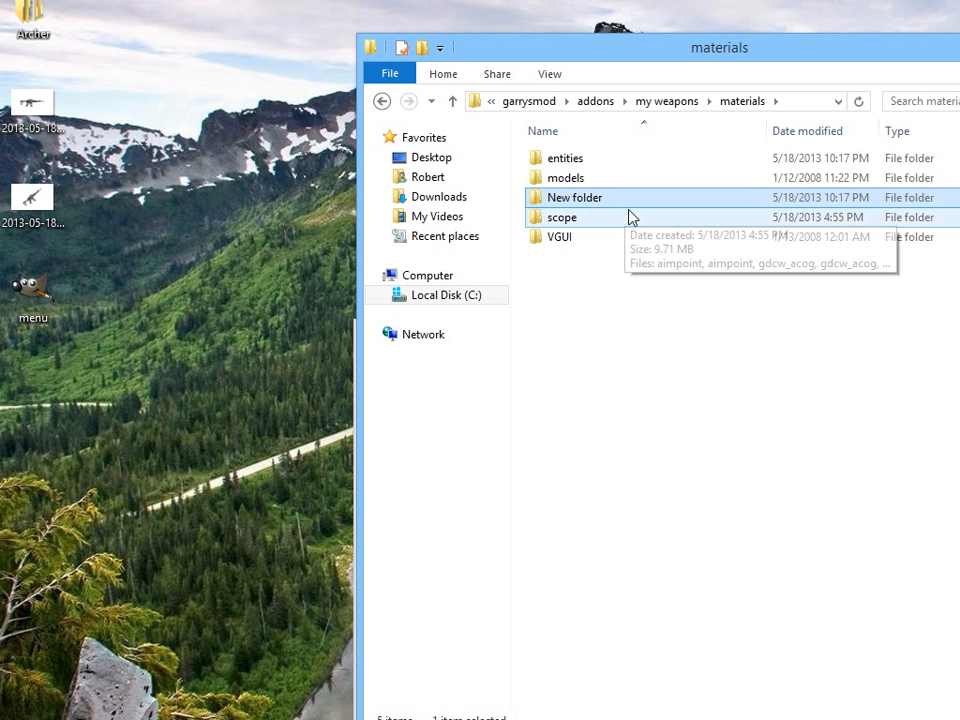
pyautogui.press('Delete')
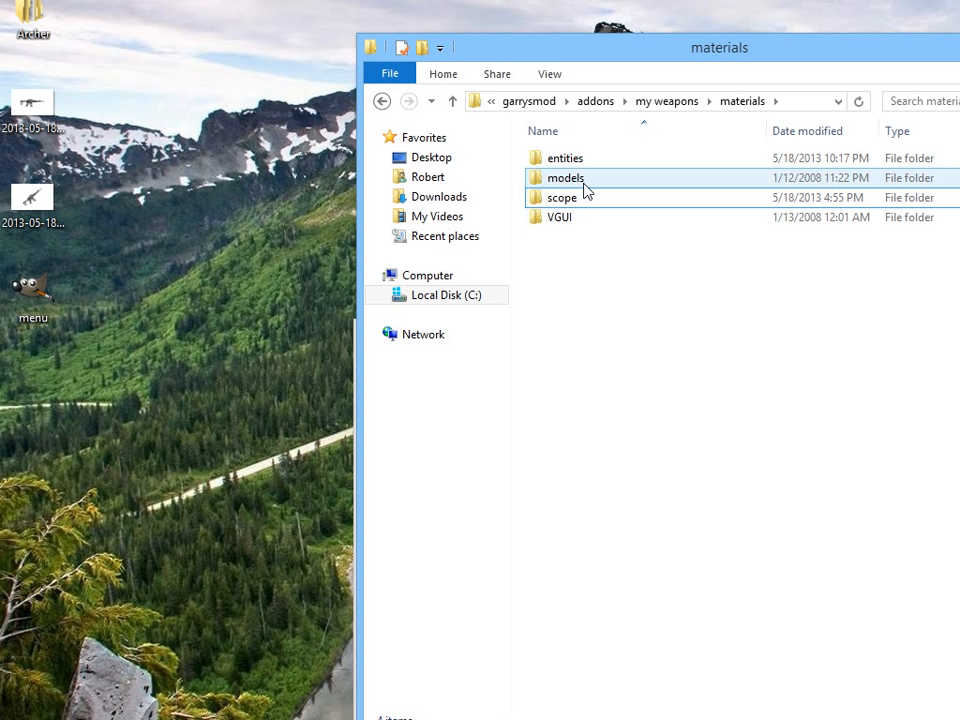
# - Move the entities folder into the addon's VGUI folder, delete the item listed below it there, and open entities
pyautogui.moveTo(589, 157); pyautogui.dragTo(568, 217)
pyautogui.doubleClick(570, 198)
pyautogui.click(581, 186)
pyautogui.press('Delete')
pyautogui.click(576, 167)
pyautogui.doubleClick(576, 167)
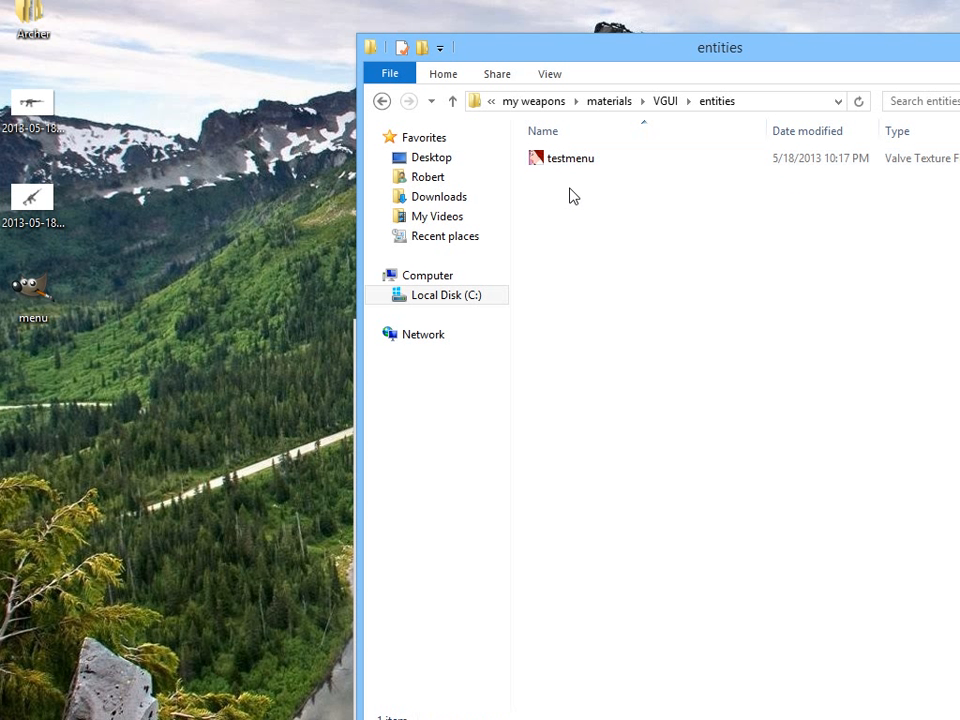
# - Copy the m9k_ak74 VMT file from the repository's assault rifles vgui/entities folder into the addon's VGUI/entities folder
pyautogui.click(816, 718)
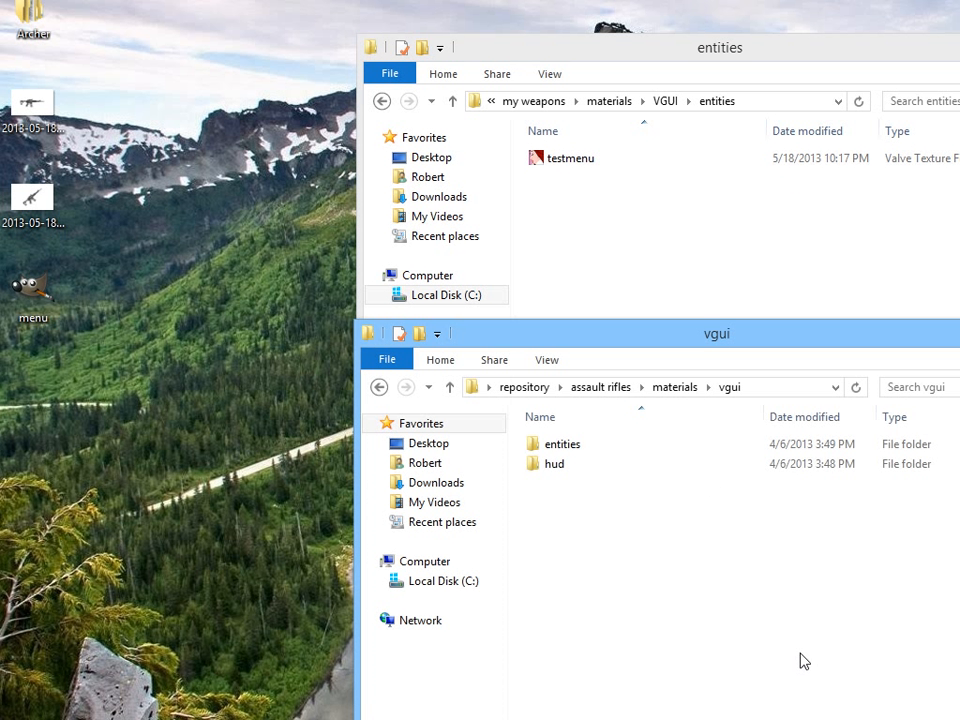
pyautogui.doubleClick(576, 450)
pyautogui.moveTo(686, 343); pyautogui.dragTo(592, 192)
pyautogui.scroll(-8, 639, 467)
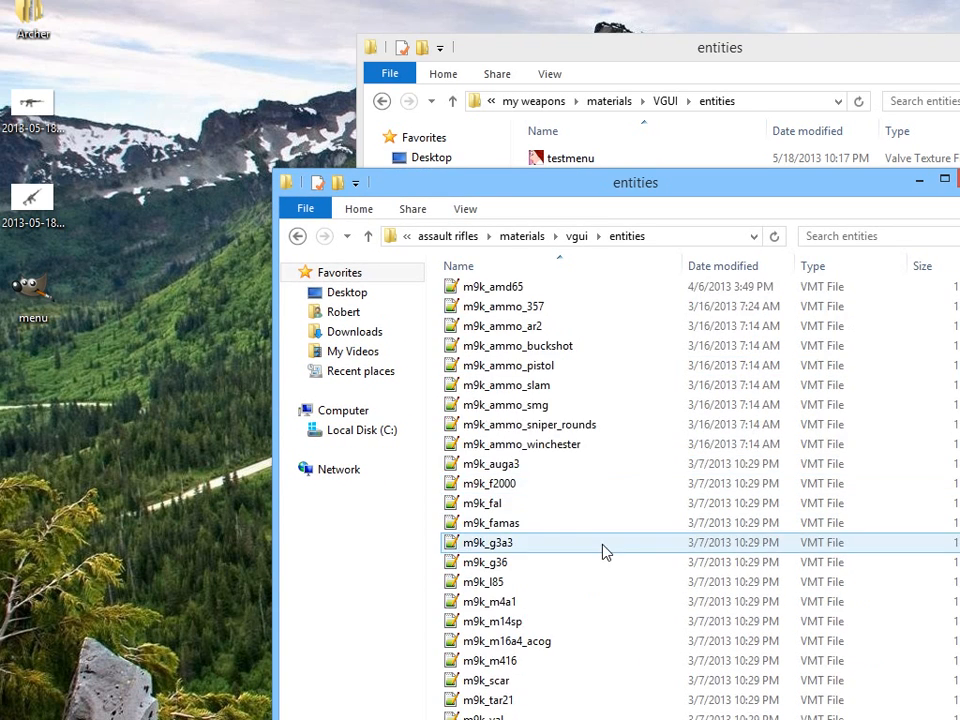
pyautogui.scroll(5, 602, 553)
pyautogui.scroll(-6, 601, 566)
pyautogui.scroll(6, 600, 566)
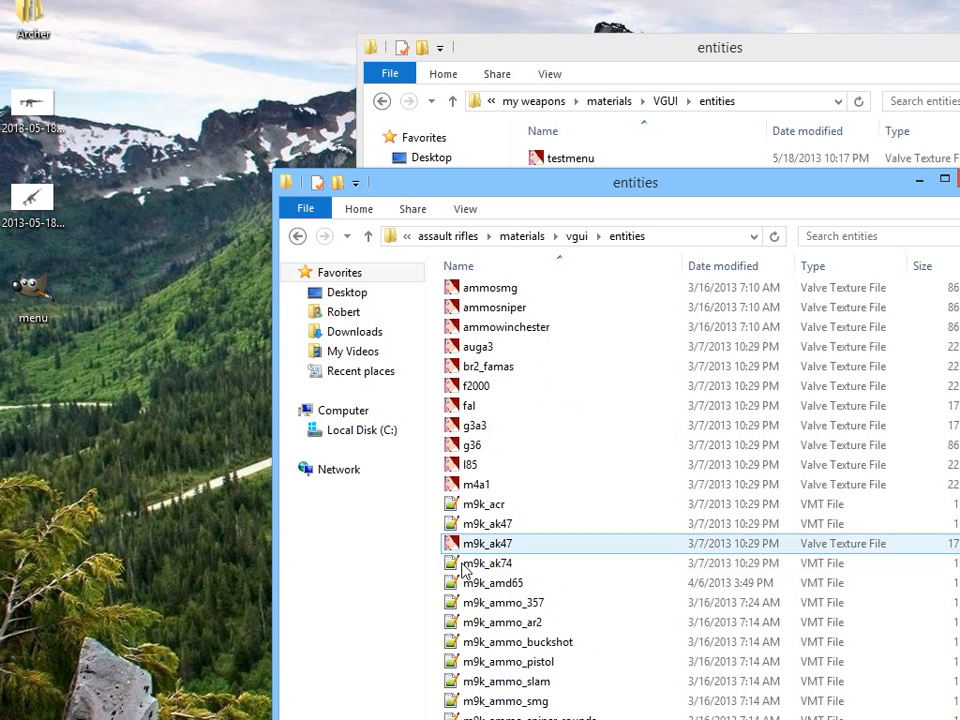
pyautogui.click(491, 570)
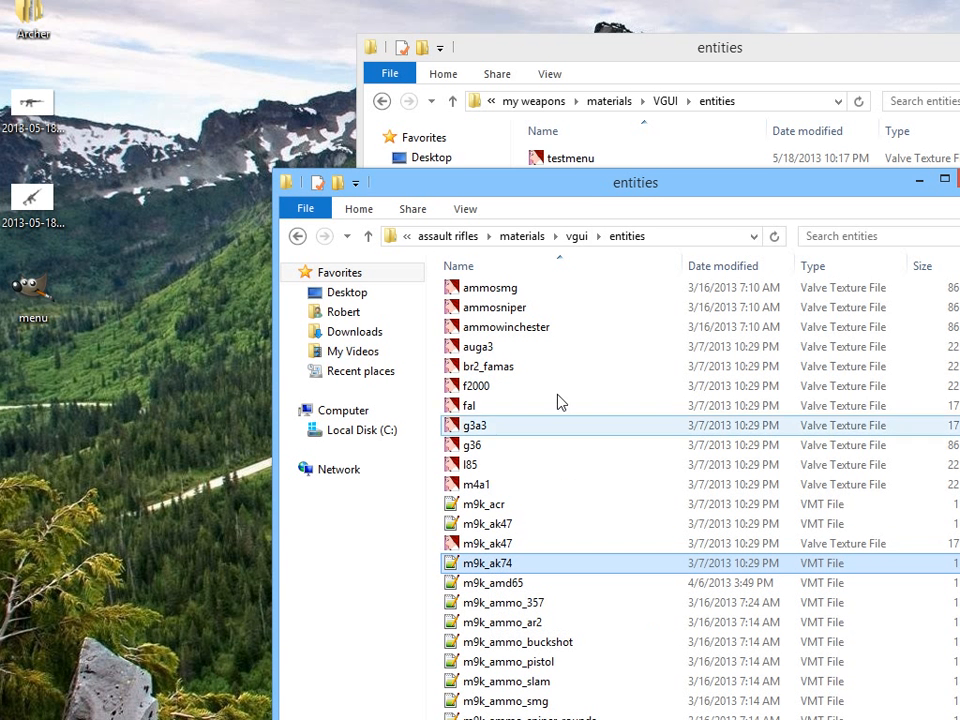
pyautogui.moveTo(604, 193); pyautogui.dragTo(611, 289)
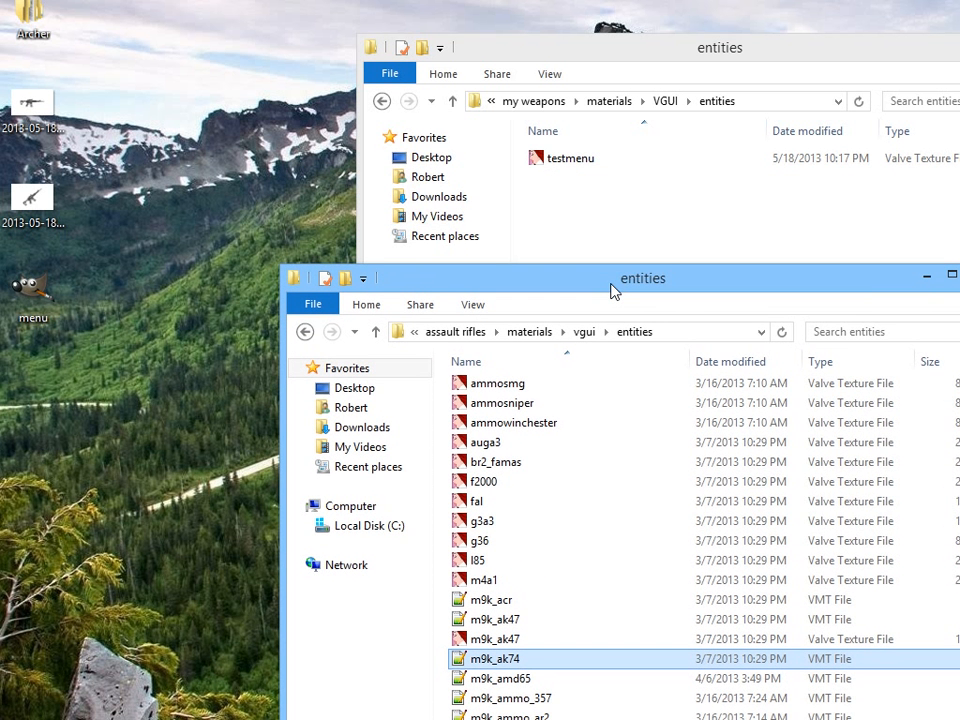
pyautogui.moveTo(496, 662); pyautogui.dragTo(592, 220)
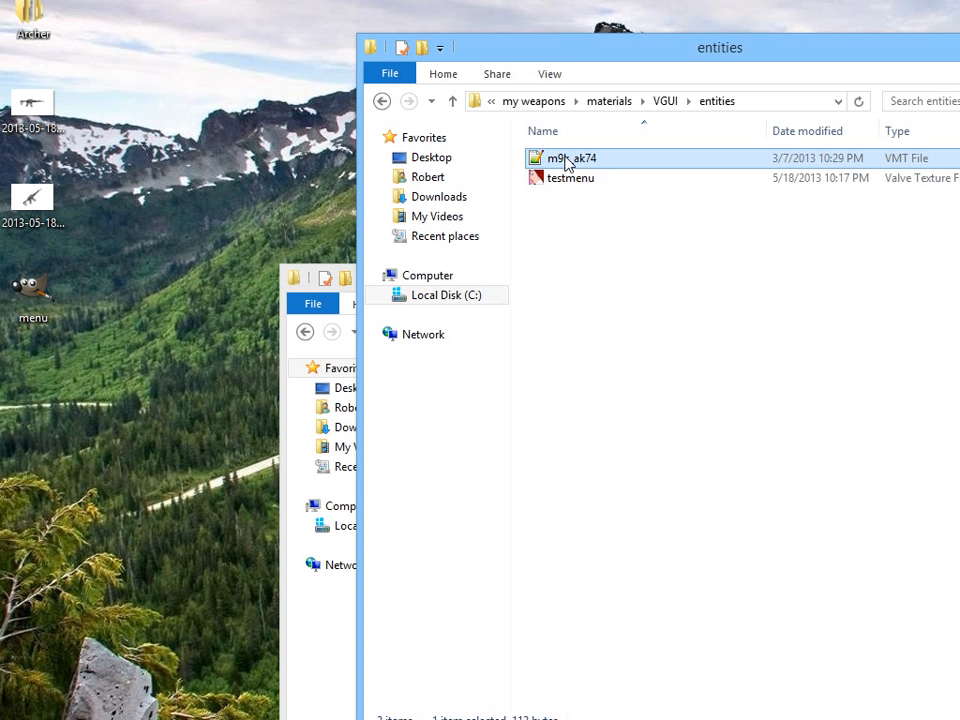
# - Check the weapon folder names in the my weapons addon's lua/weapons folder
pyautogui.click(536, 101)
pyautogui.doubleClick(556, 162)
pyautogui.doubleClick(588, 199)
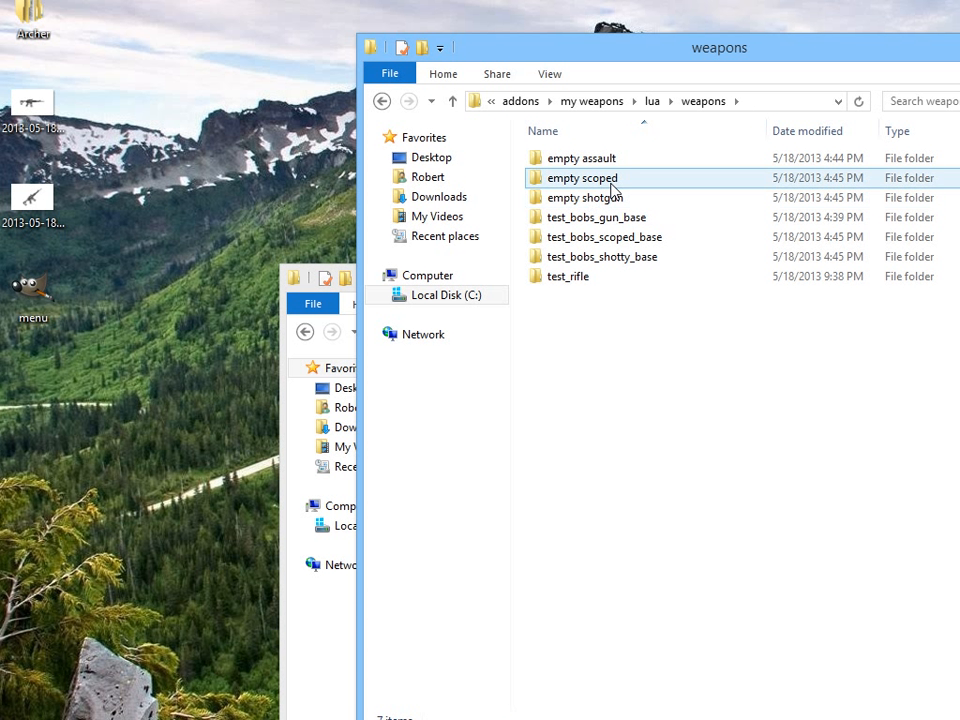
pyautogui.click(594, 102)
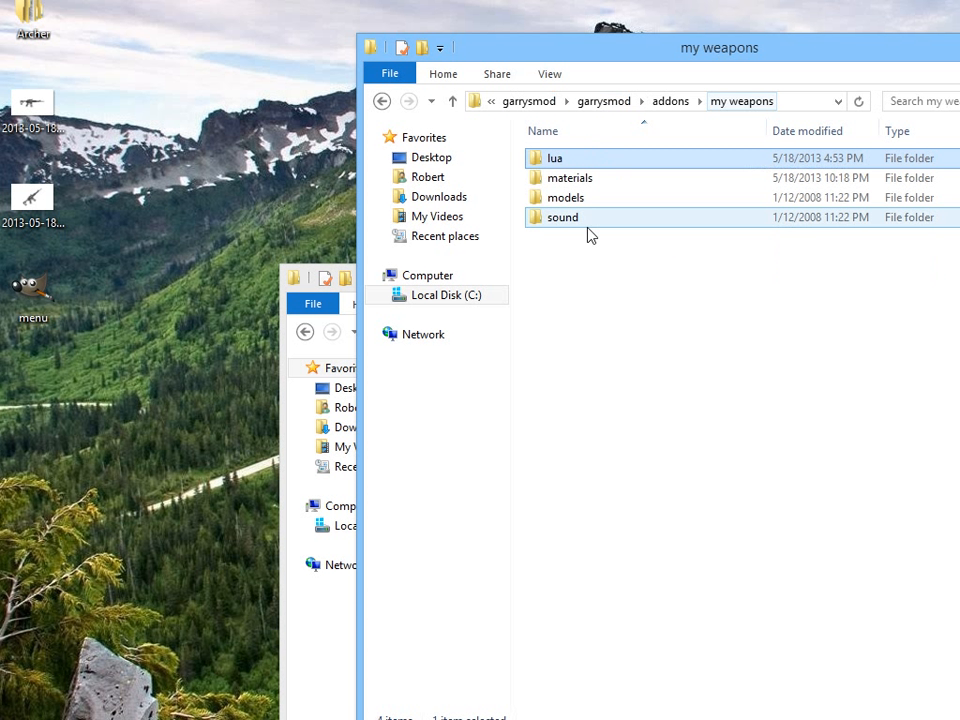
# - Rename the copied m9k_ak74 VMT file in materials/VGUI/entities as test_rifle
pyautogui.doubleClick(578, 181)
pyautogui.click(572, 200)
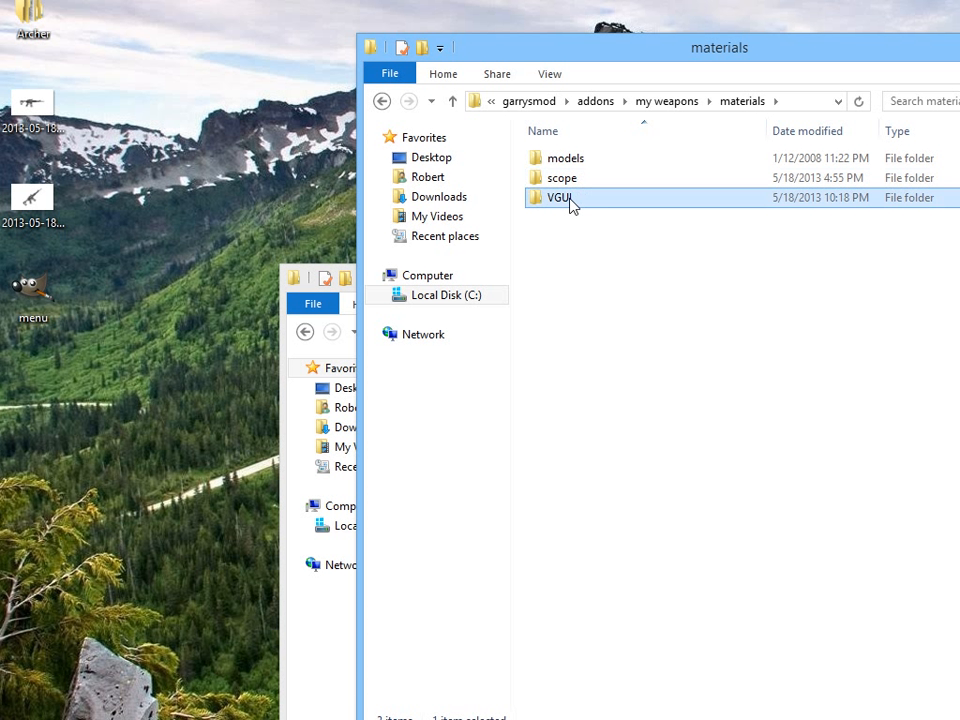
pyautogui.doubleClick(570, 199)
pyautogui.doubleClick(568, 162)
pyautogui.rightClick(570, 162)
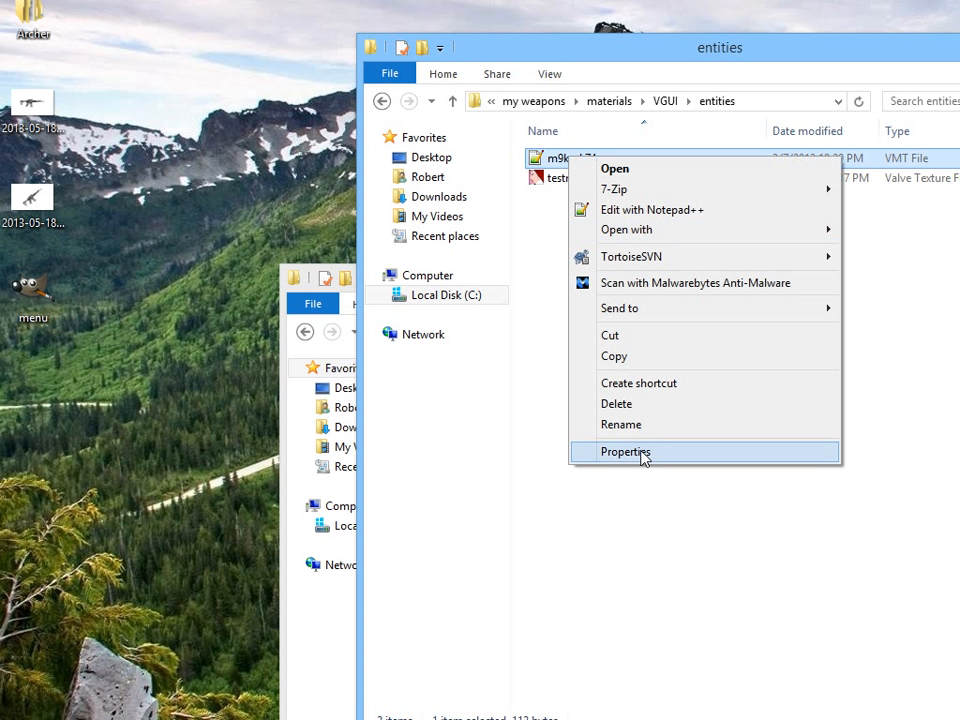
pyautogui.click(643, 428)
pyautogui.press('End')
pyautogui.press('BackSpace')
pyautogui.press('BackSpace')
pyautogui.press('BackSpace')
pyautogui.press('BackSpace')
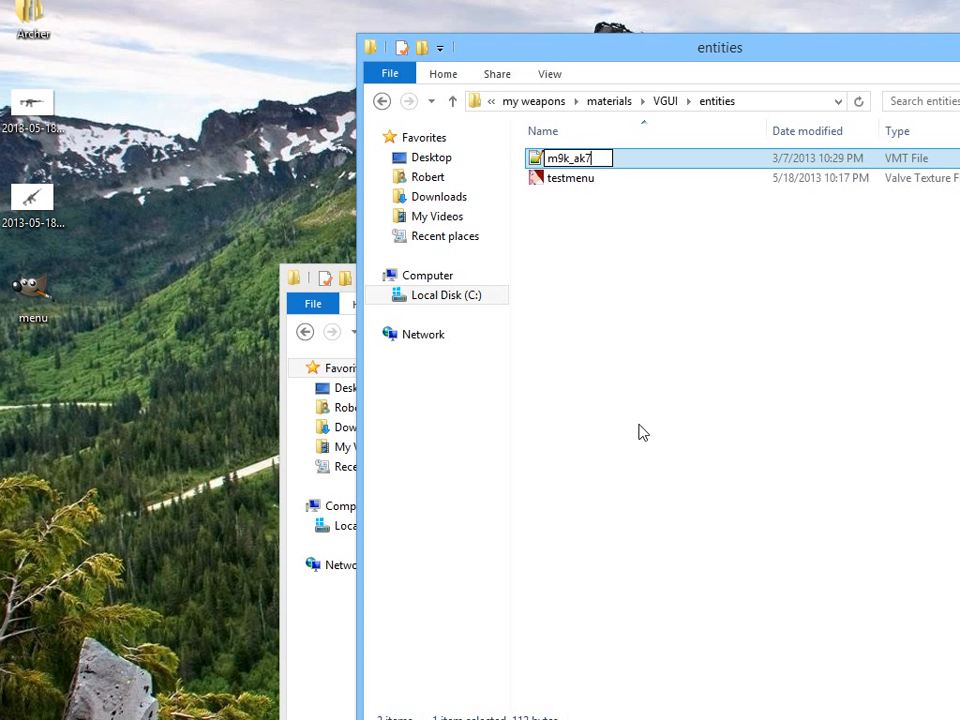
pyautogui.write('tes')
pyautogui.press('BackSpace')
pyautogui.press('BackSpace')
pyautogui.press('BackSpace')
pyautogui.press('BackSpace')
pyautogui.press('BackSpace')
pyautogui.press('BackSpace')
pyautogui.press('BackSpace')
pyautogui.write('test_rifle')
pyautogui.press('Return')
# - Open test_rifle.vmt in Notepad++, set its $basetexture path to VGUI/entities/testmenu, and save the file
pyautogui.doubleClick(598, 160)
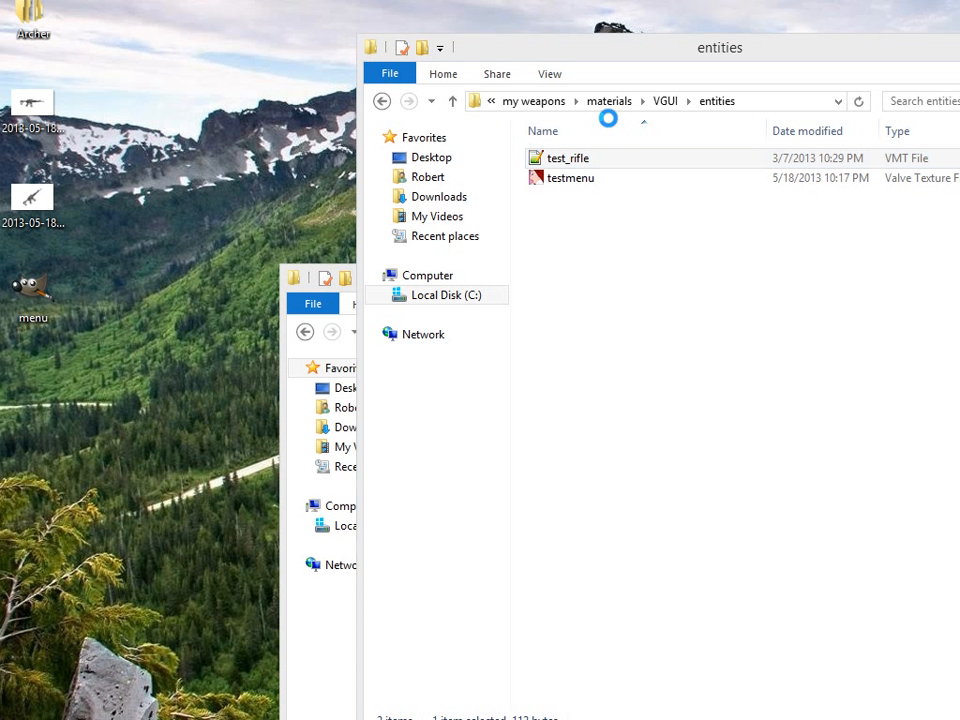
pyautogui.moveTo(612, 0); pyautogui.dragTo(552, 349)
pyautogui.click(497, 476)
pyautogui.moveTo(638, 466); pyautogui.dragTo(605, 477)
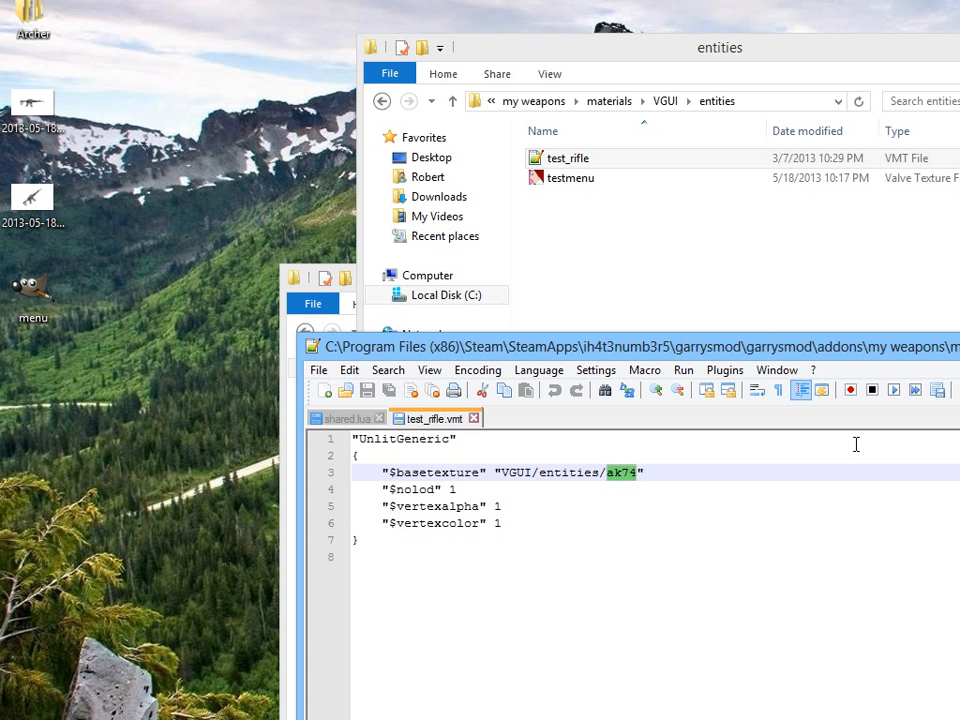
pyautogui.write('testmenu')
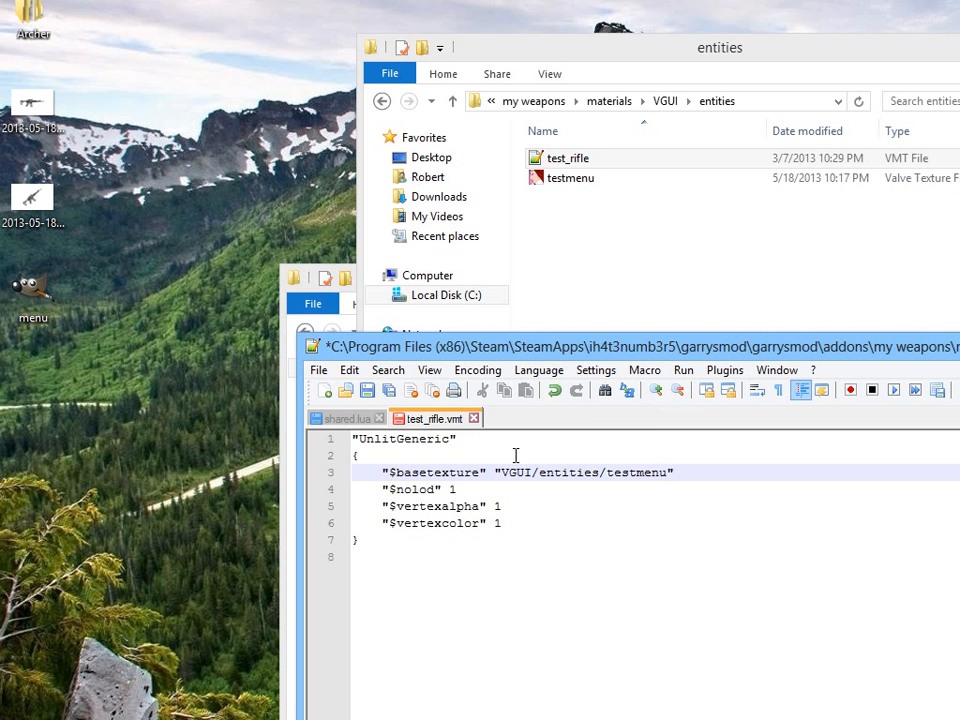
pyautogui.hotkey('ctrl', 's')
# - Close Notepad++ and switch to the File Explorer window showing the repository's assault rifles vgui/entities folder
pyautogui.moveTo(580, 345); pyautogui.dragTo(240, 246)
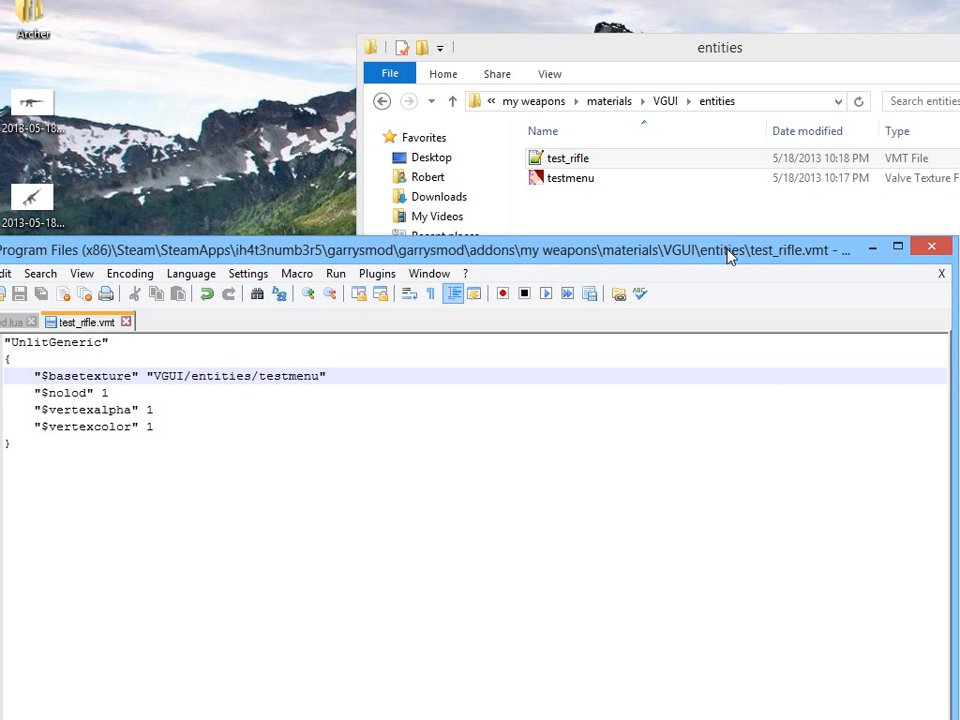
pyautogui.click(931, 247)
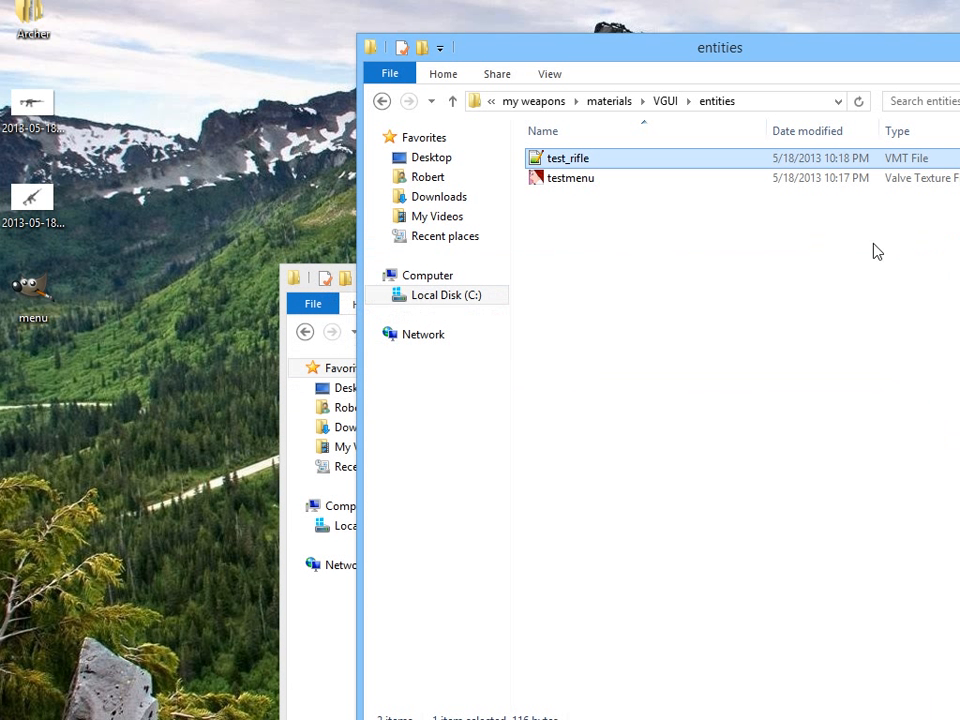
pyautogui.click(325, 683)
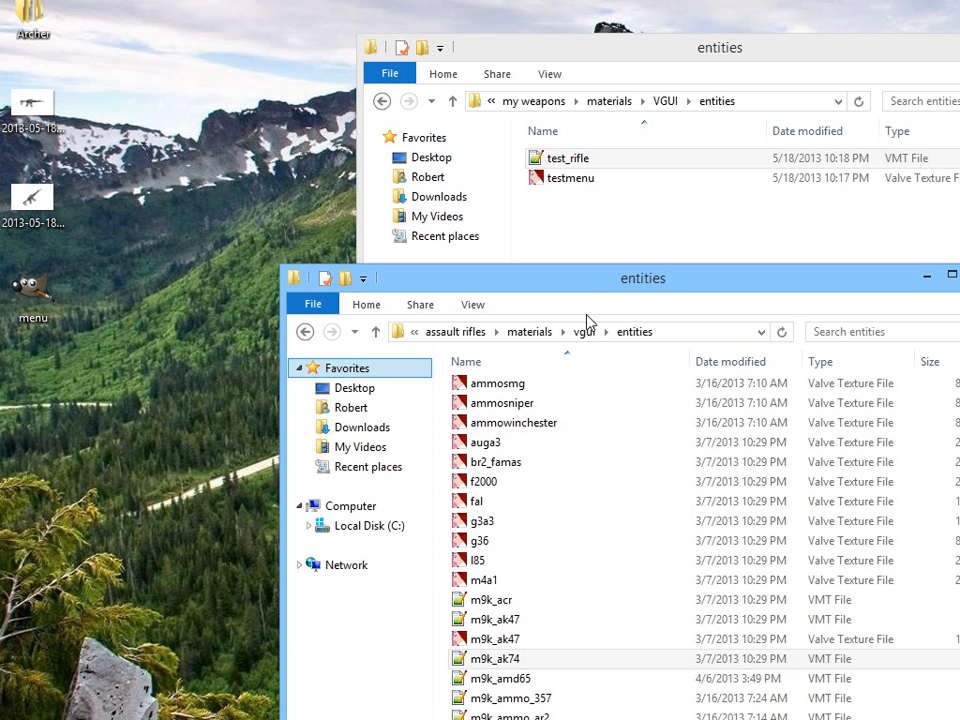